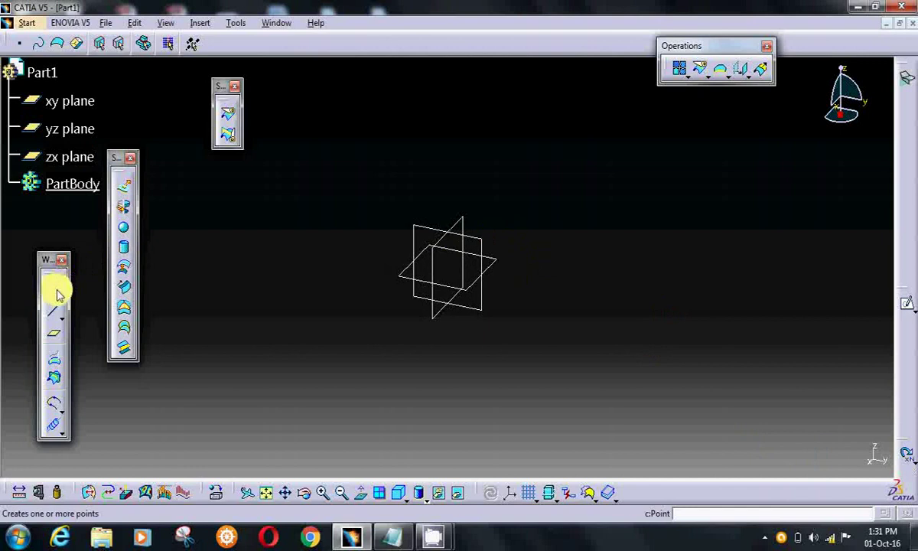
# Step: Create a coordinate point at X 0 mm, Y 30 mm, Z 0 mm relative to the origin
pyautogui.click(57, 292)
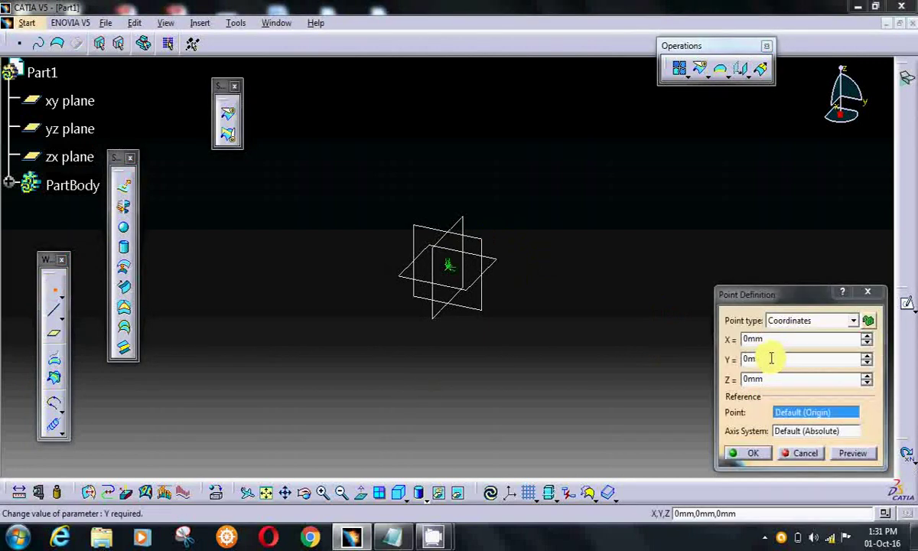
pyautogui.write('30')
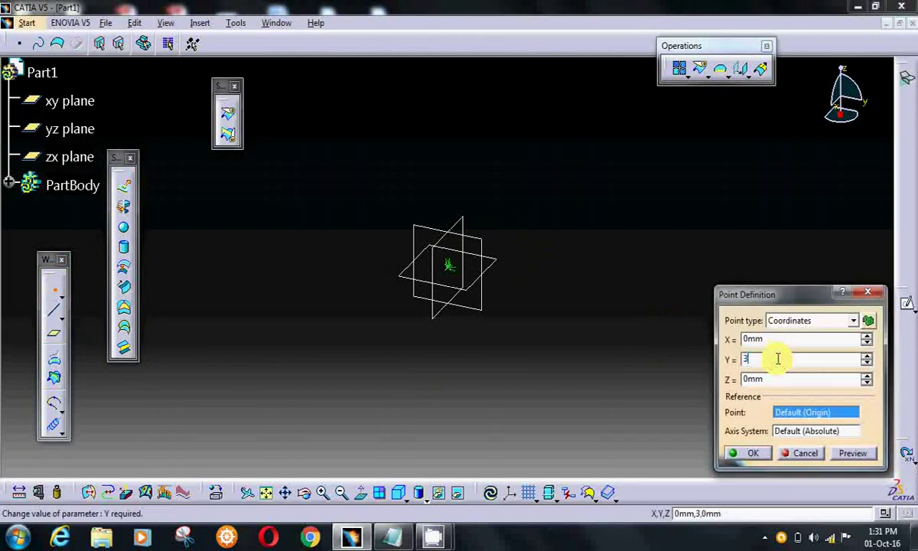
pyautogui.click(854, 459)
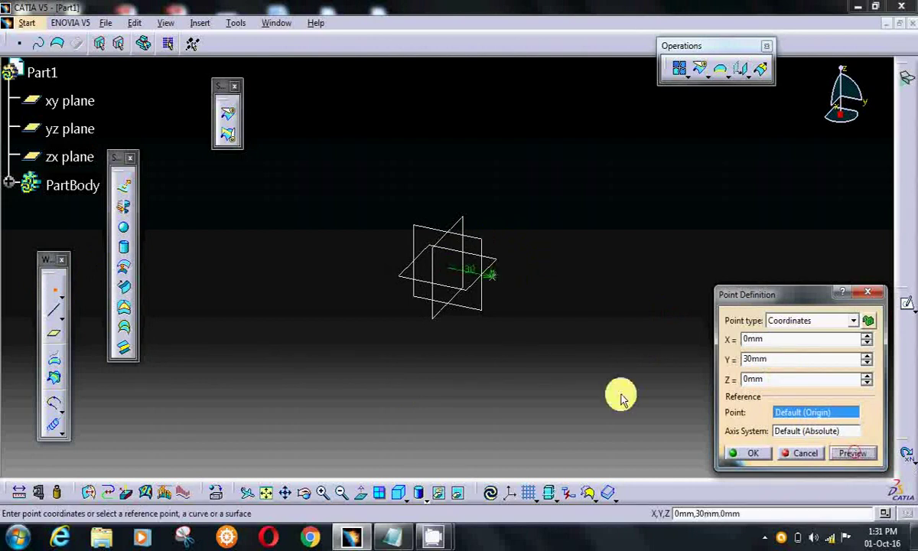
pyautogui.click(750, 453)
pyautogui.click(588, 344)
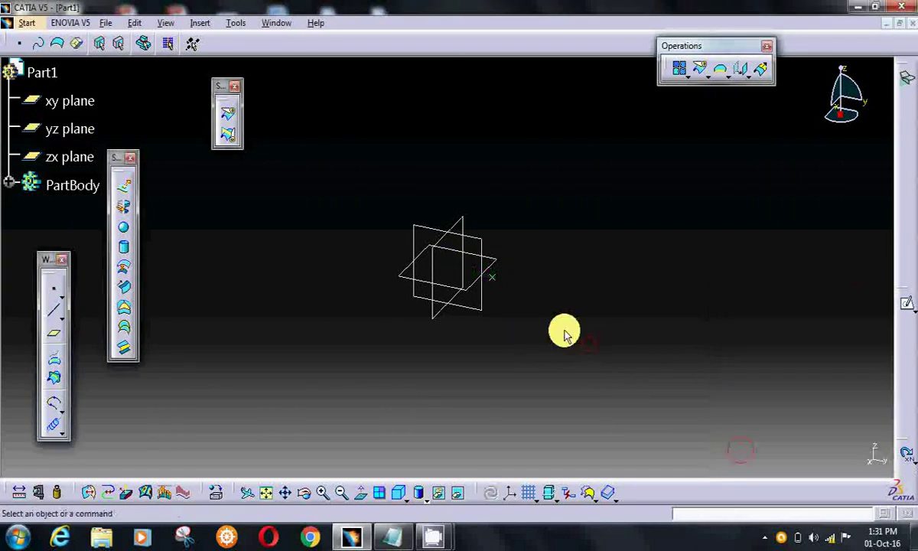
# Step: Create a counterclockwise helix from the point around the Z axis with 10 mm pitch and 100 mm height
pyautogui.click(55, 427)
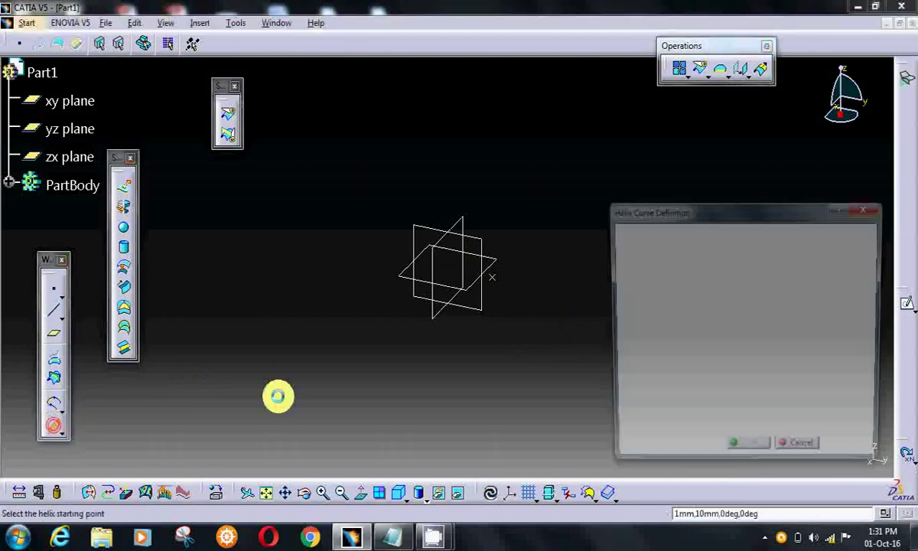
pyautogui.click(683, 238)
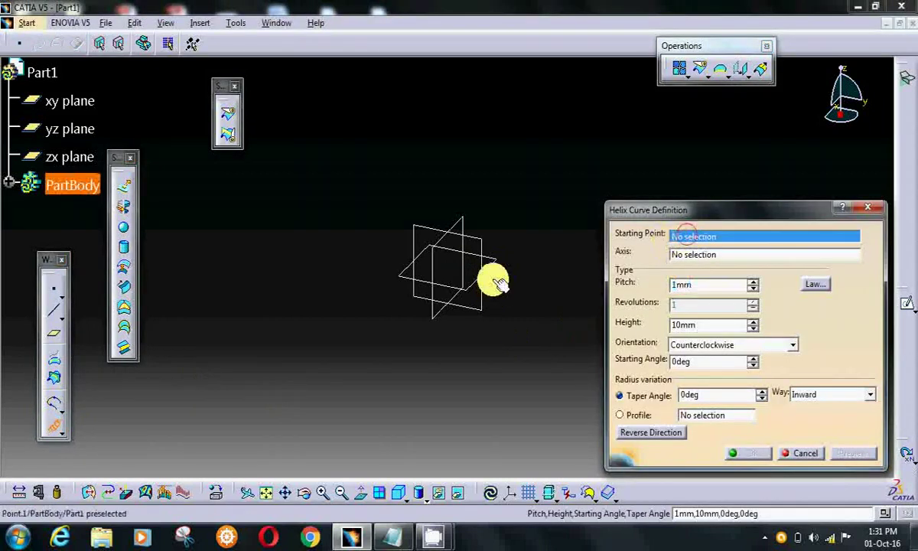
pyautogui.click(496, 282)
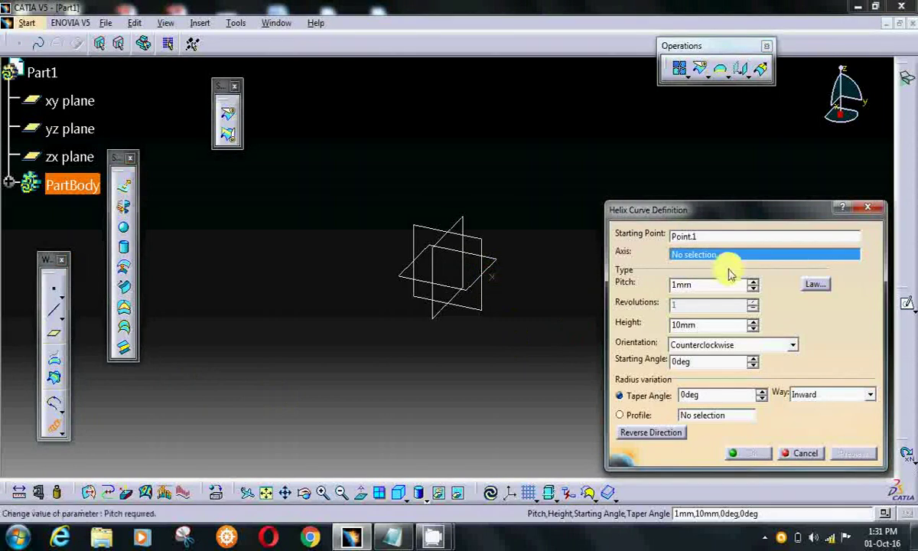
pyautogui.rightClick(698, 258)
pyautogui.click(735, 315)
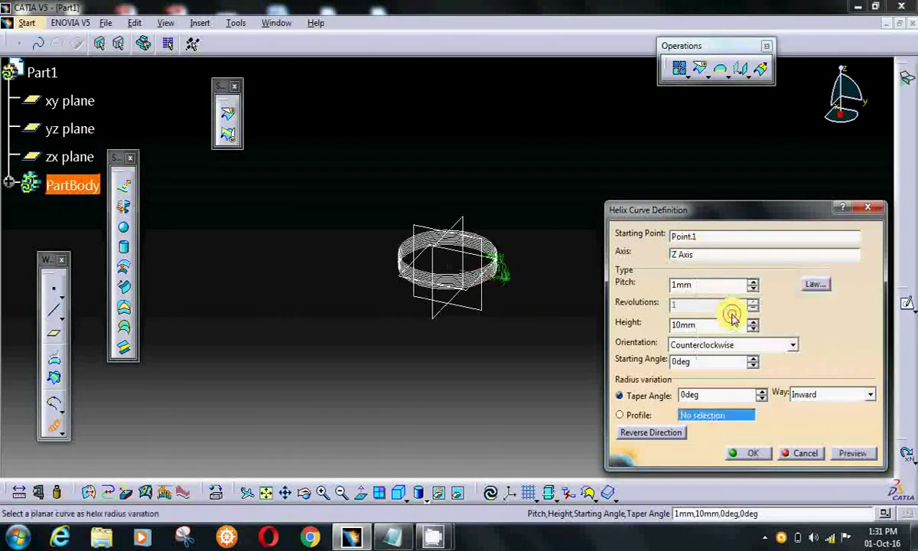
pyautogui.click(707, 286)
pyautogui.doubleClick(708, 286)
pyautogui.write('1')
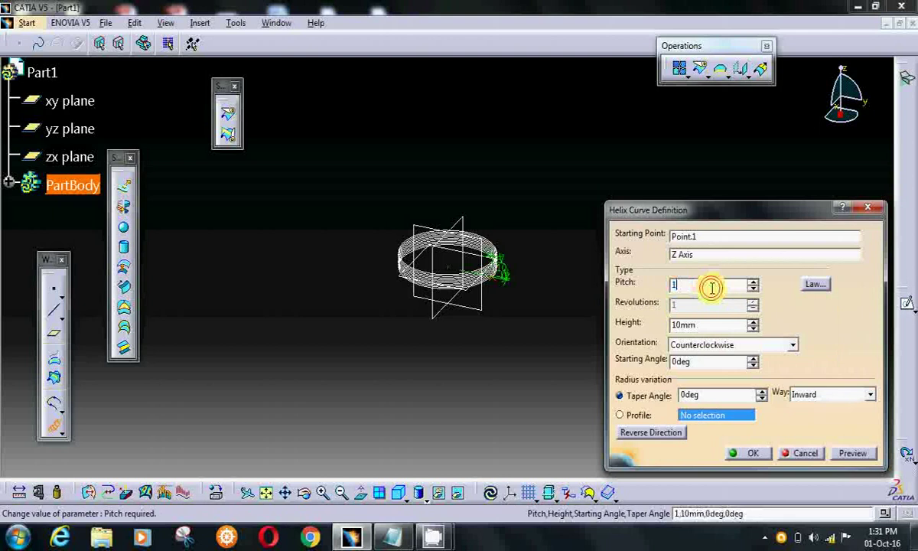
pyautogui.write('0')
pyautogui.doubleClick(709, 324)
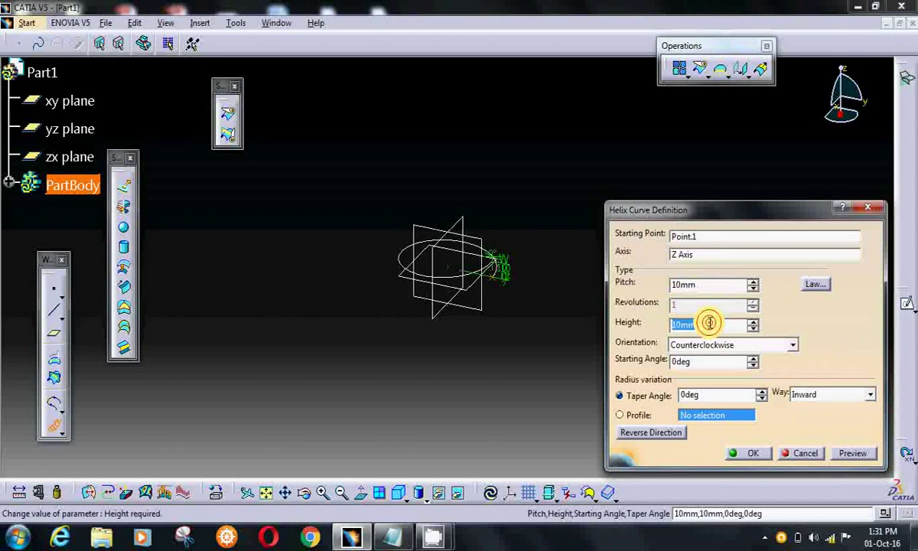
pyautogui.write('1')
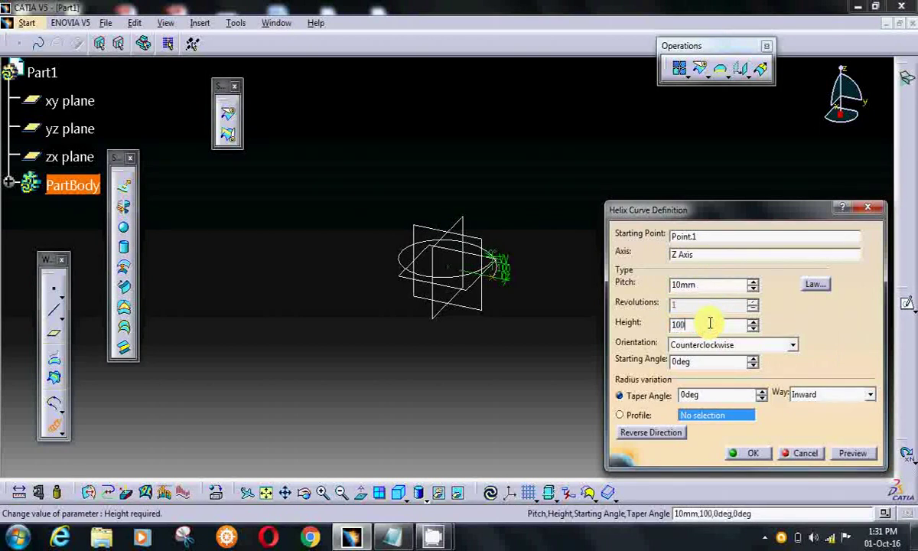
pyautogui.click(757, 454)
pyautogui.moveTo(616, 350); pyautogui.dragTo(589, 365, button='middle')
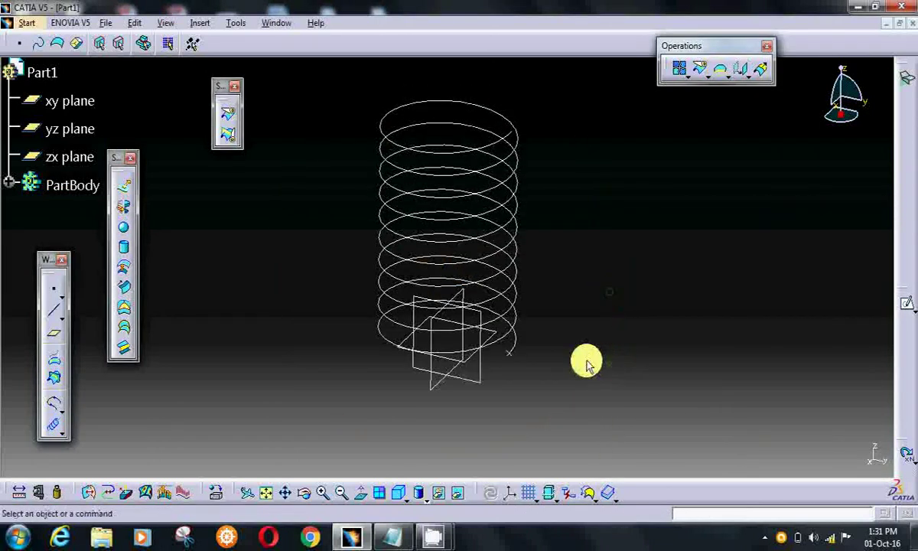
# Step: Hide the helix's starting point
pyautogui.click(508, 357)
pyautogui.rightClick(508, 355)
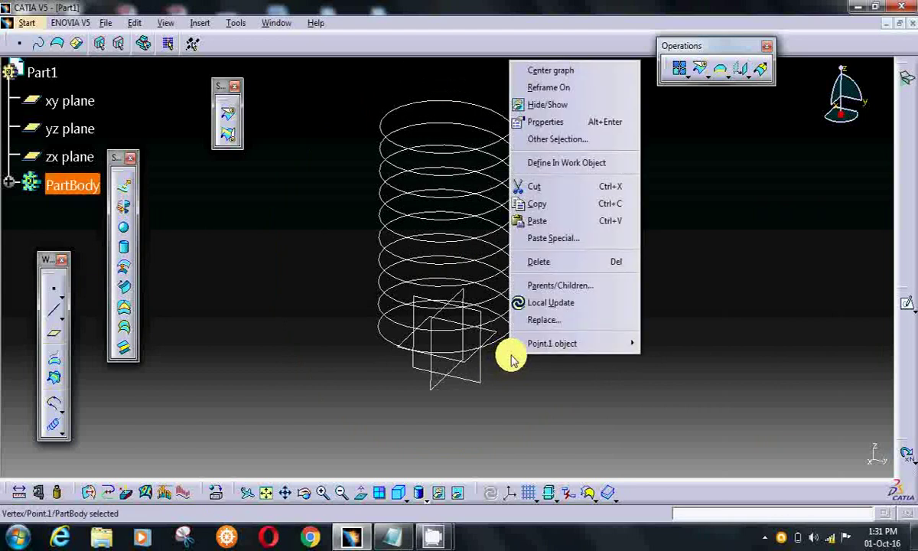
pyautogui.click(537, 105)
pyautogui.click(609, 314)
# Step: Sketch an arc on the zx plane, centred on the vertical axis above the helix, with 30 mm radius, 0° start angle and 155° sweep
pyautogui.click(45, 155)
pyautogui.click(61, 156)
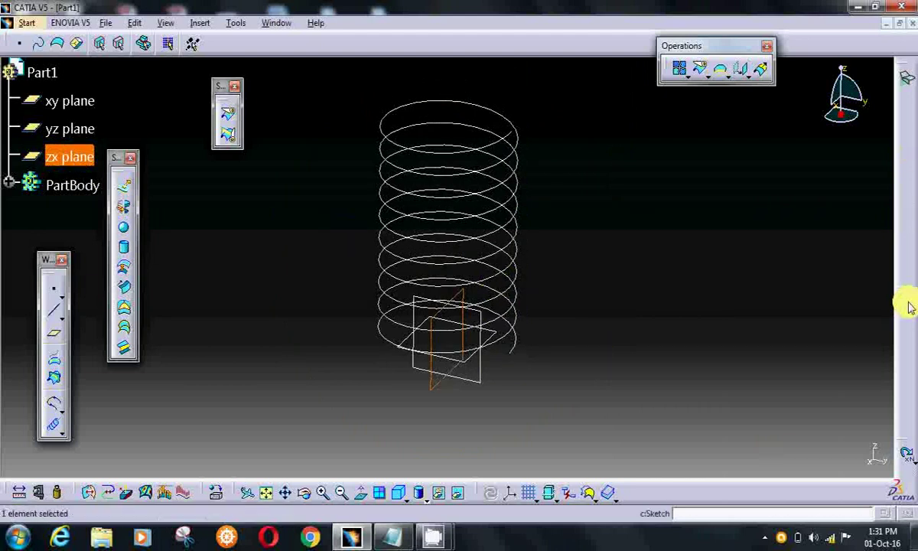
pyautogui.click(908, 305)
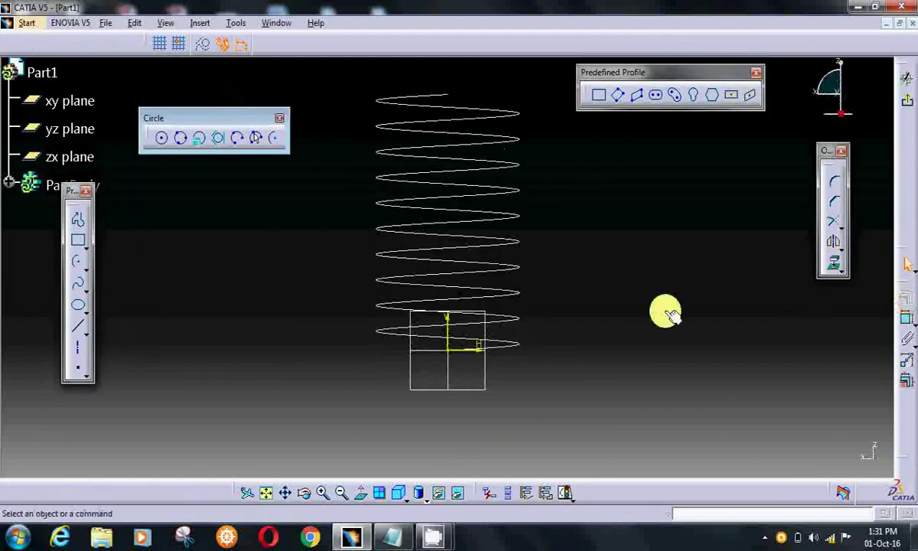
pyautogui.moveTo(518, 238); pyautogui.dragTo(517, 303, button='middle')
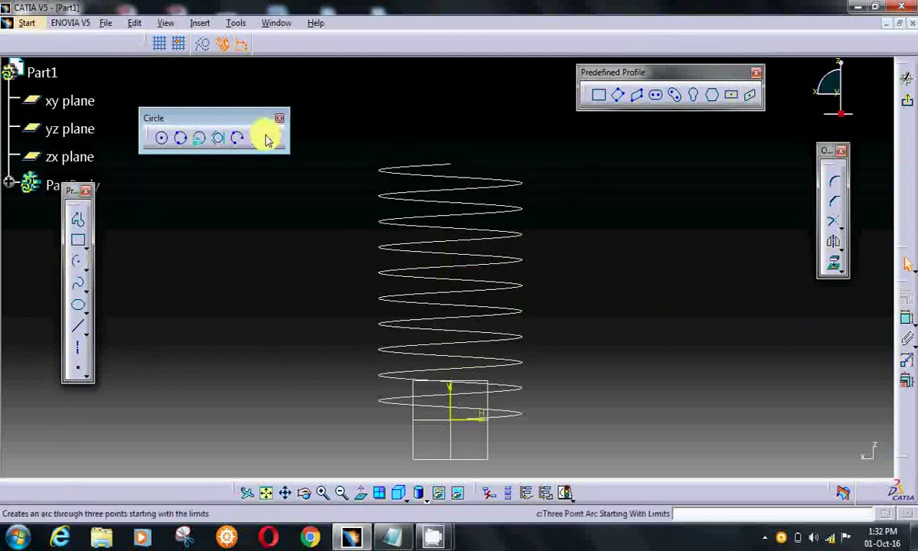
pyautogui.click(272, 137)
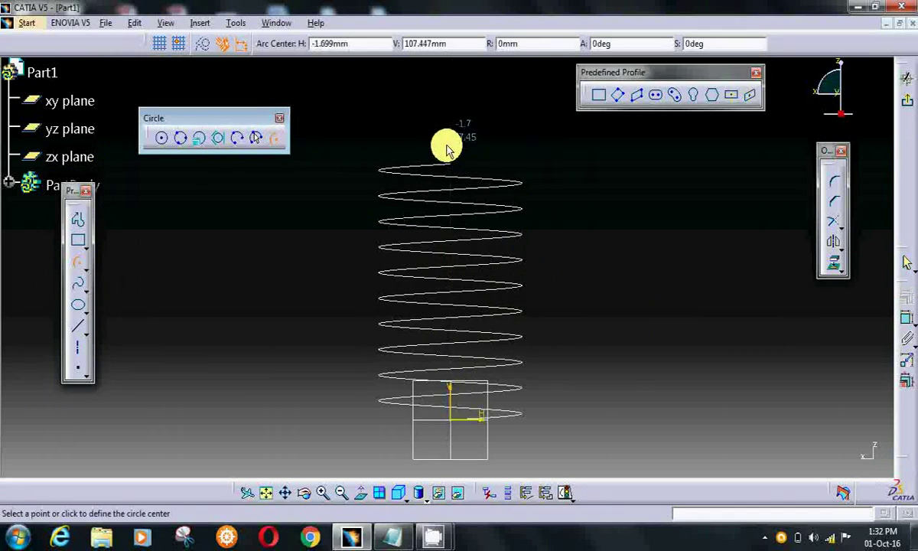
pyautogui.click(448, 146)
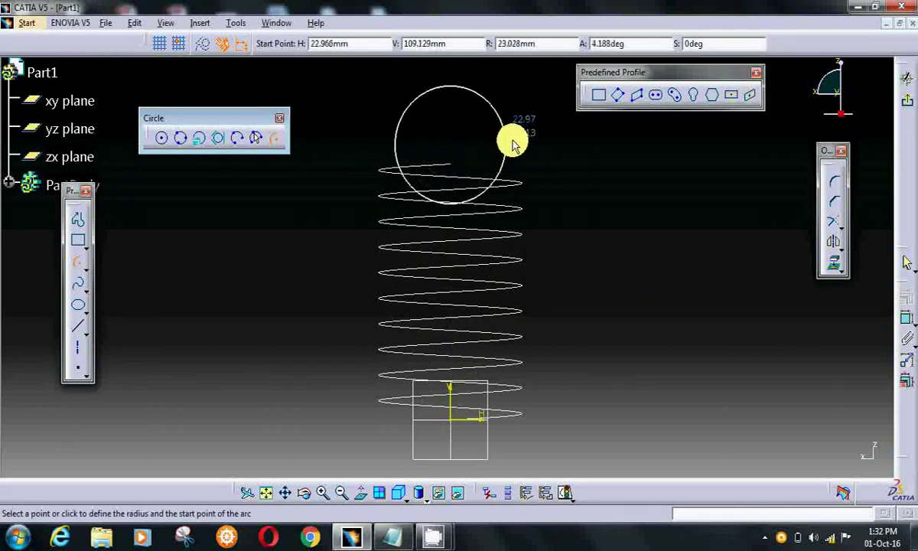
pyautogui.click(539, 43)
pyautogui.write('3')
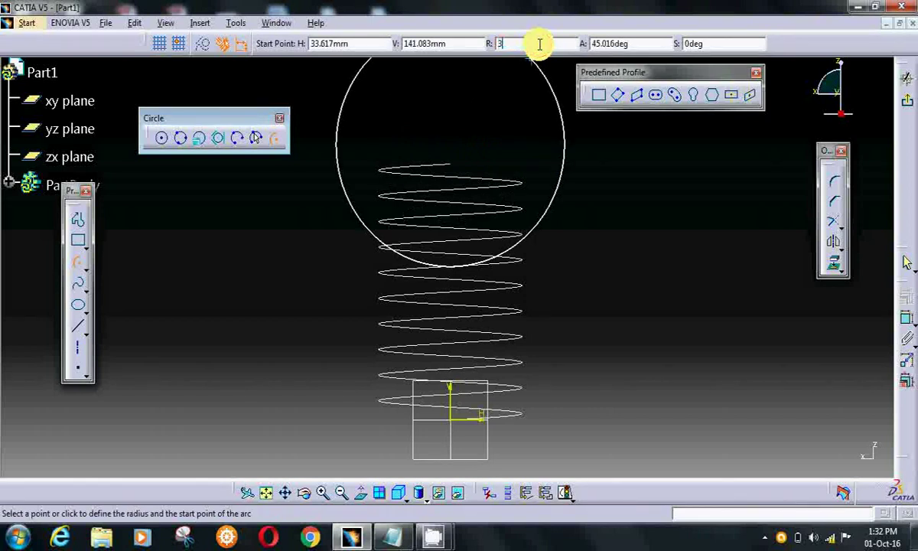
pyautogui.write('0mm')
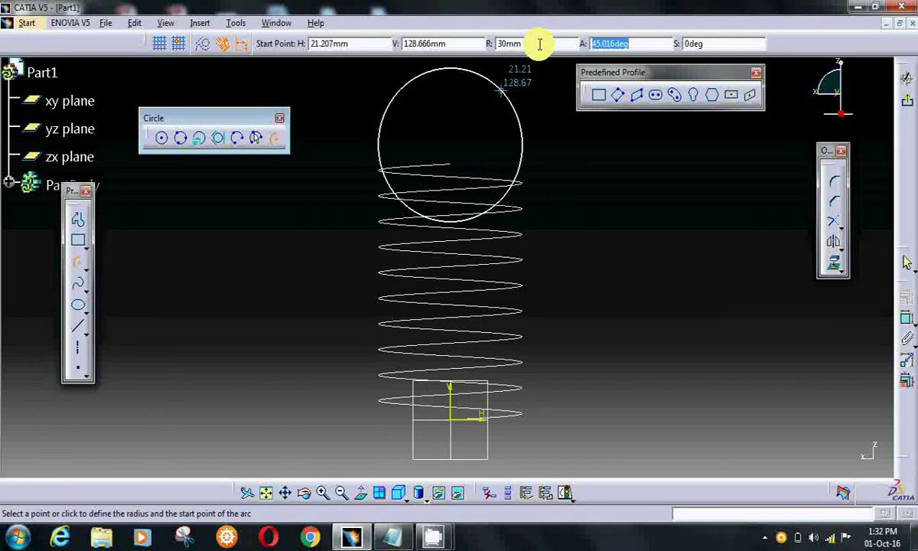
pyautogui.press('Return')
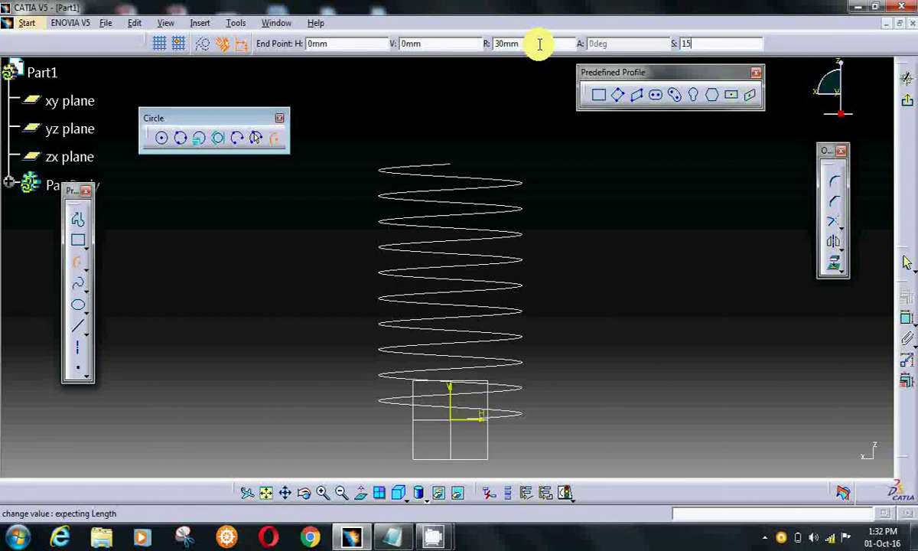
pyautogui.press('Return')
pyautogui.click(602, 168)
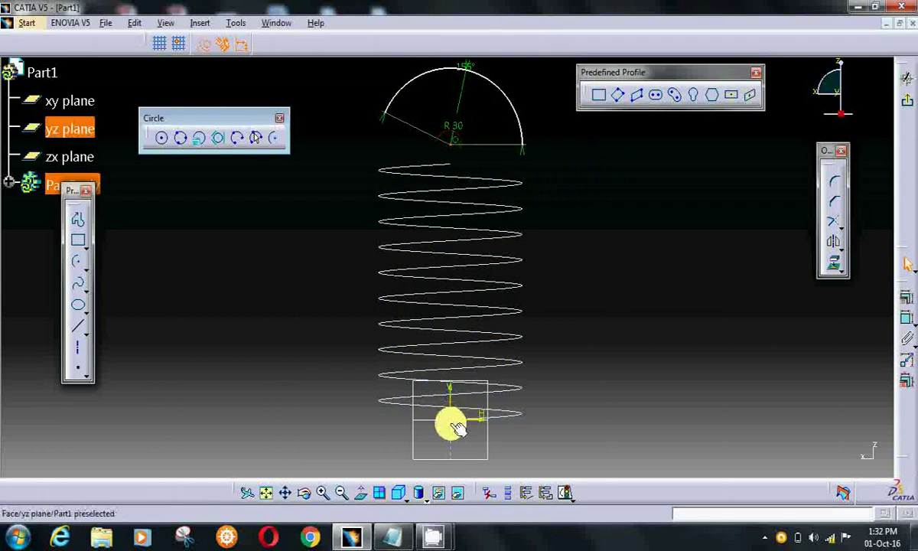
# Step: Constrain the arc centre to a distance of 126 mm from the sketch origin and exit the sketch
pyautogui.keyDown('ctrl'); pyautogui.click(456, 423); pyautogui.keyUp('ctrl')
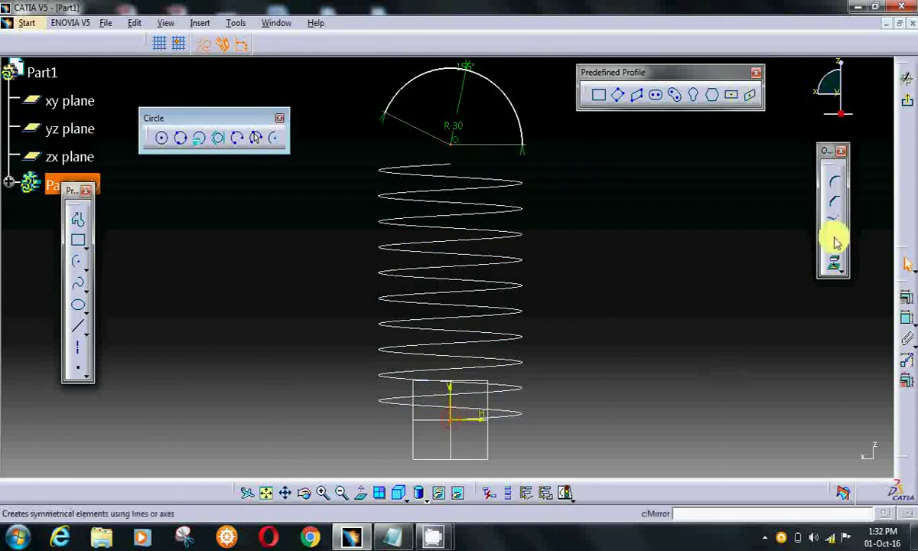
pyautogui.click(909, 297)
pyautogui.click(764, 301)
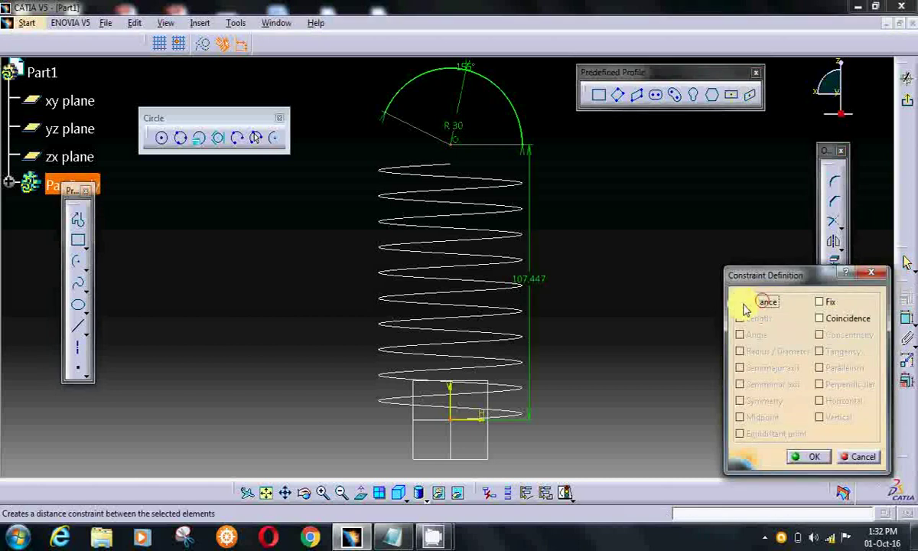
pyautogui.click(814, 456)
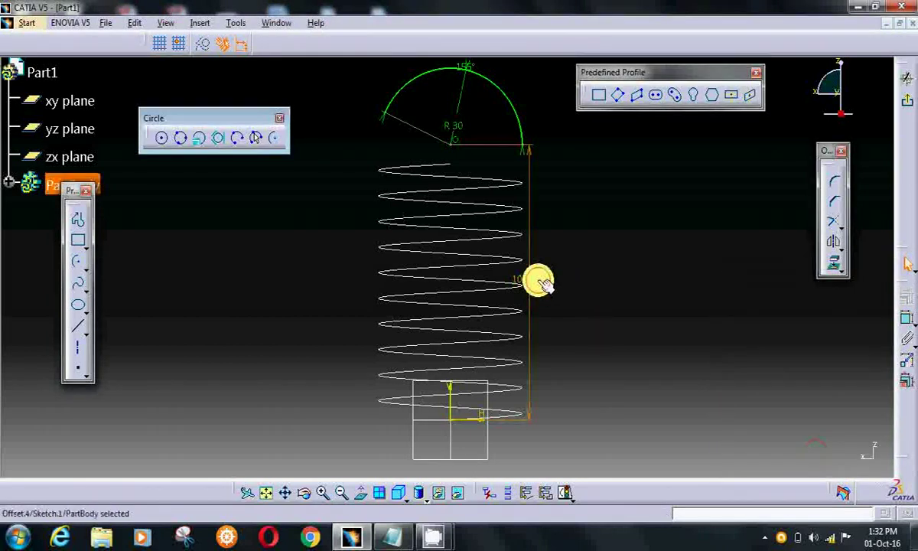
pyautogui.doubleClick(537, 278)
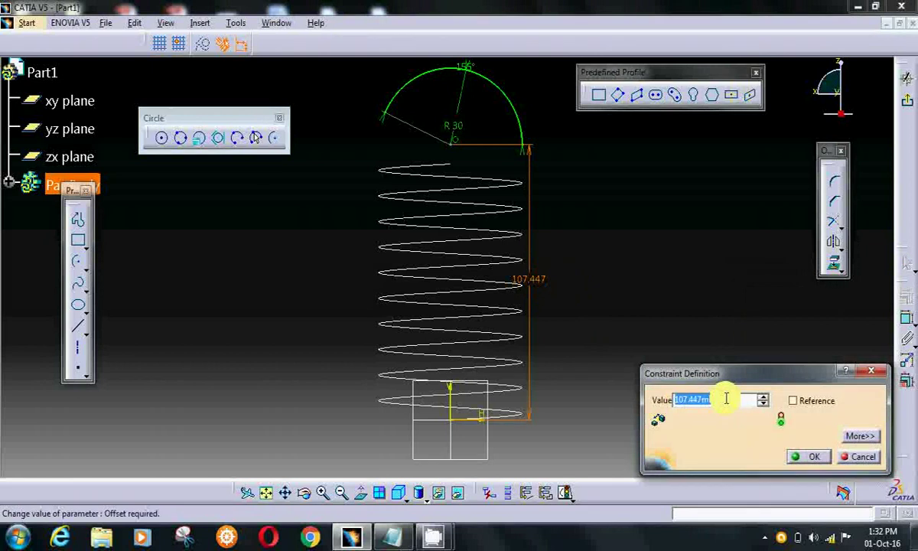
pyautogui.write('126')
pyautogui.click(805, 459)
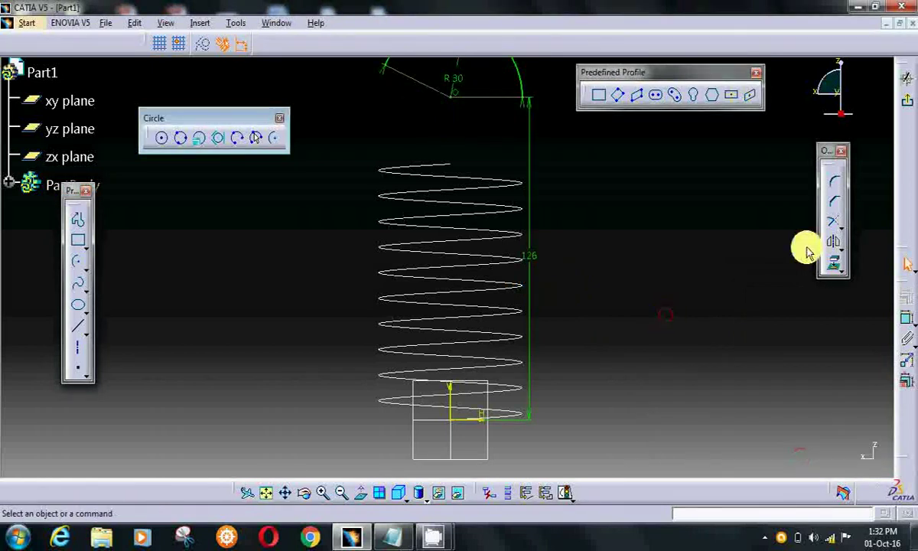
pyautogui.click(908, 77)
pyautogui.click(642, 200)
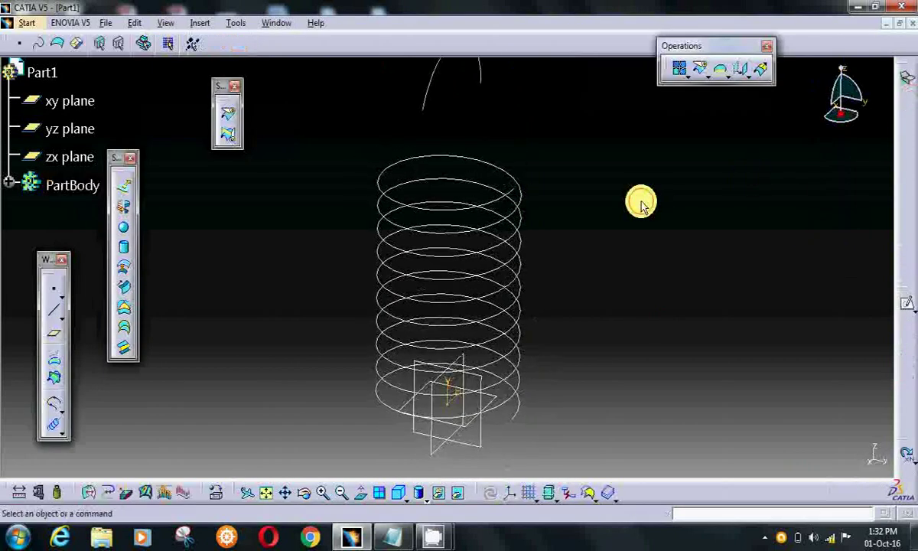
# Step: Define a normal connect curve with tangency continuity between the upper arc's lower endpoint and the helix's top endpoint
pyautogui.moveTo(551, 131); pyautogui.dragTo(469, 186, button='middle')
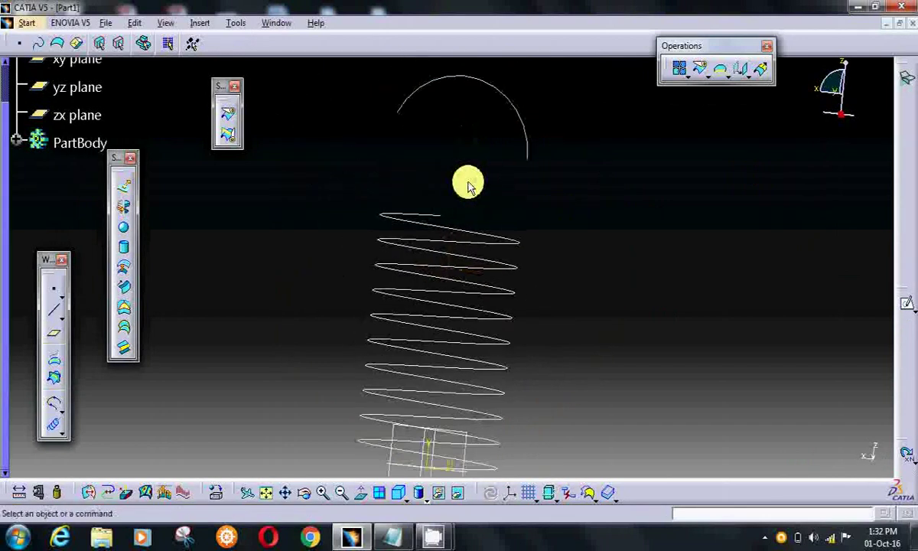
pyautogui.click(53, 401)
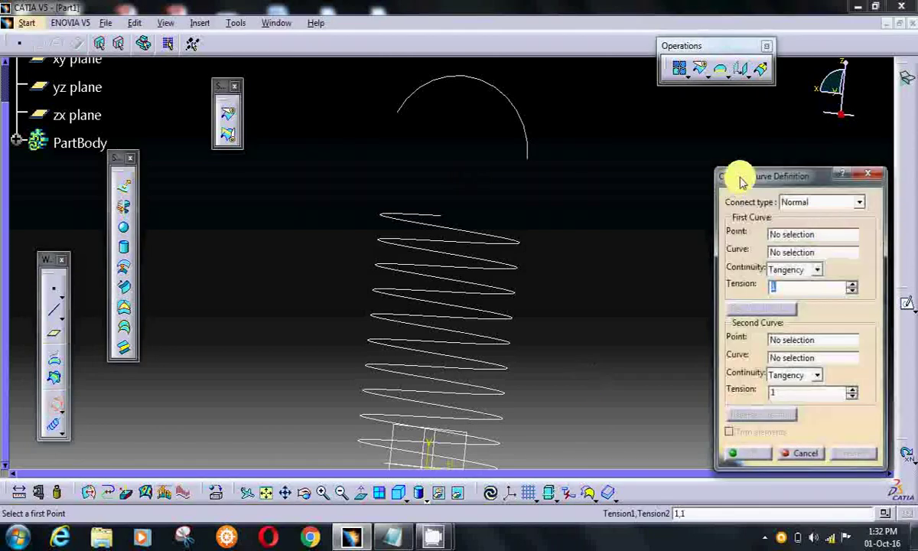
pyautogui.click(529, 159)
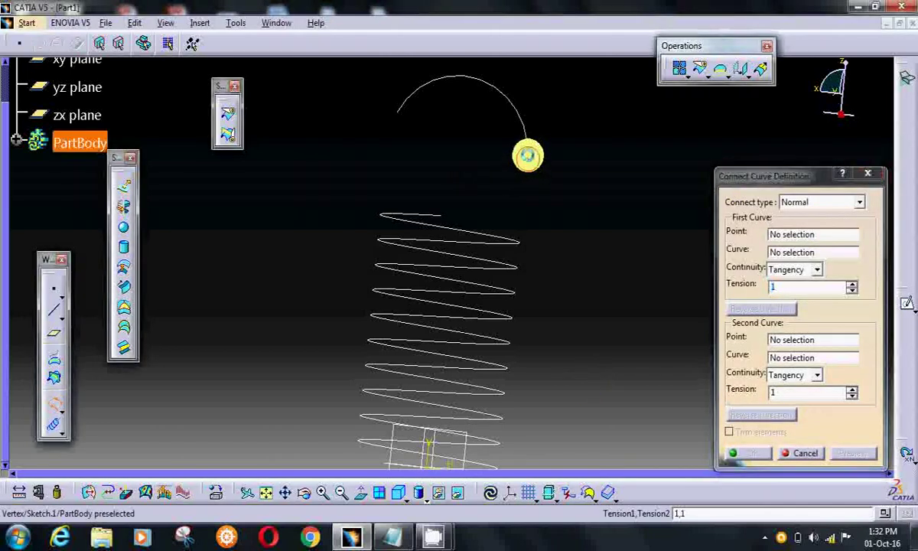
pyautogui.click(443, 218)
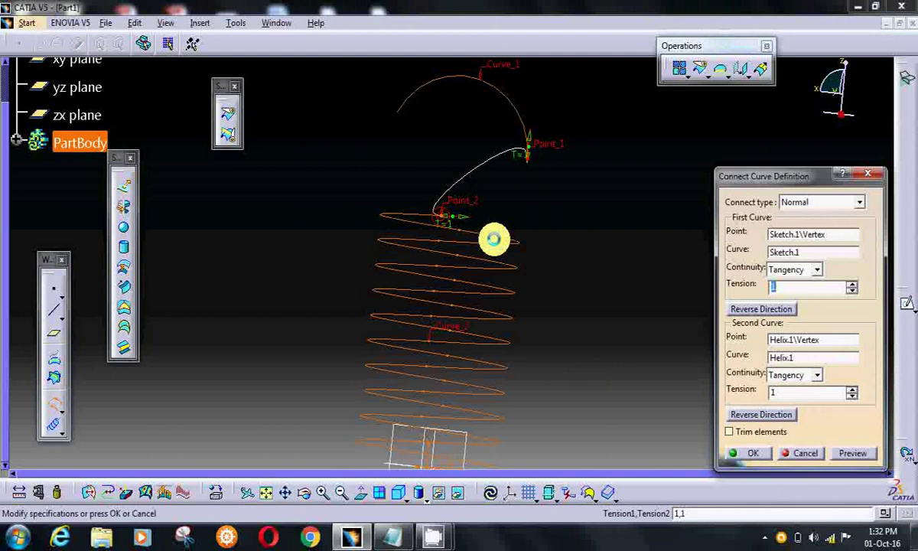
# Step: Reverse the direction at both curves so the connection flows smoothly, and create the connect curve
pyautogui.moveTo(499, 178); pyautogui.dragTo(589, 183, button='middle')
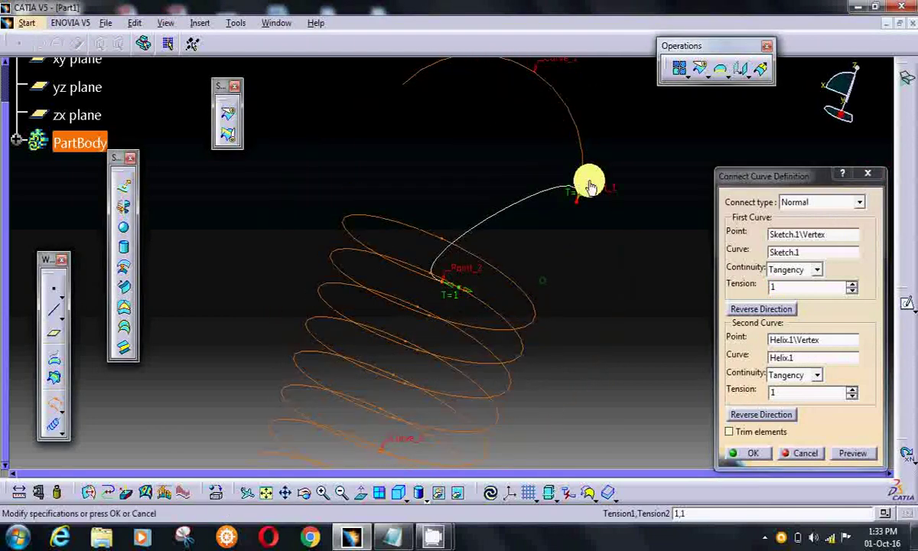
pyautogui.click(765, 310)
pyautogui.moveTo(586, 304); pyautogui.dragTo(329, 290, button='middle')
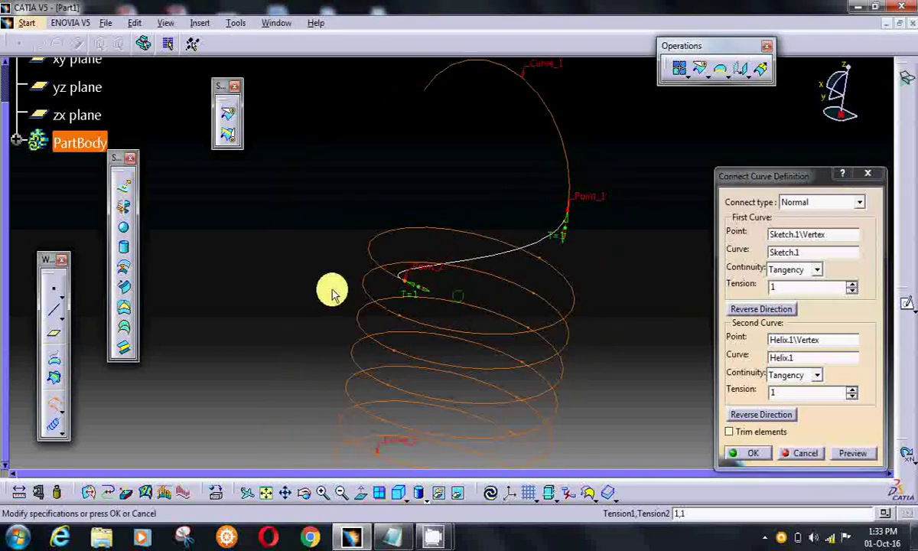
pyautogui.click(736, 414)
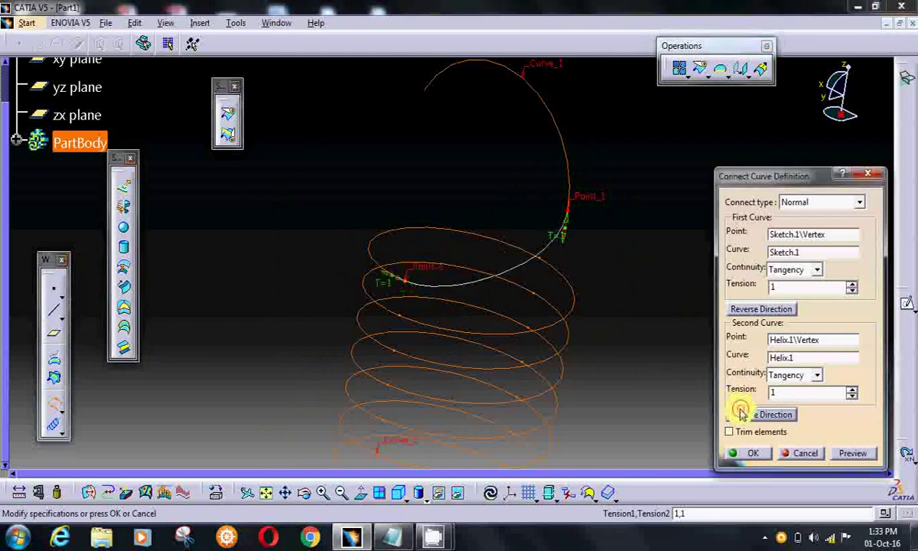
pyautogui.moveTo(307, 201); pyautogui.dragTo(337, 230, button='middle')
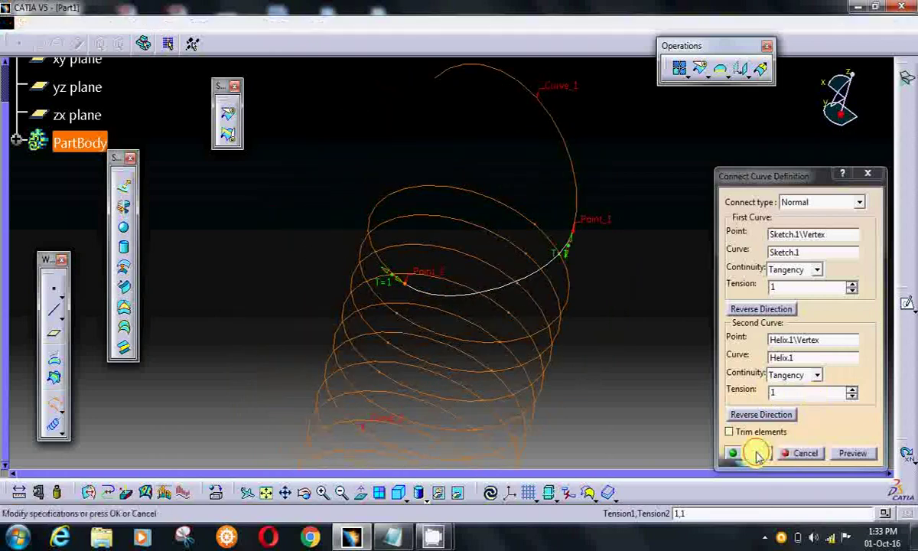
pyautogui.click(753, 453)
# Step: Sketch an arc on the zx plane, centred on the vertical axis about 27 mm below the origin, with 30 mm radius, 180° start angle and 155° sweep
pyautogui.keyDown('ctrl'); pyautogui.moveTo(621, 281); pyautogui.dragTo(620, 352, button='middle'); pyautogui.keyUp('ctrl')
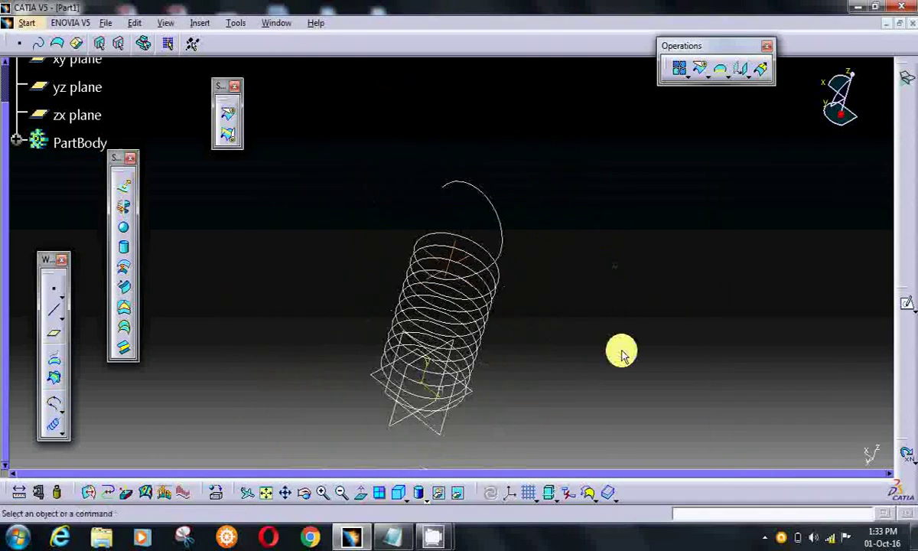
pyautogui.click(81, 115)
pyautogui.click(905, 303)
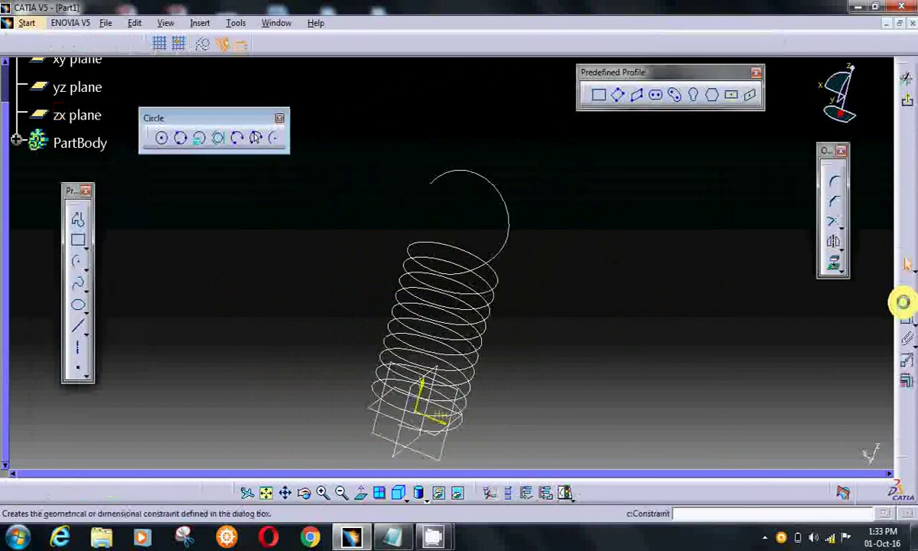
pyautogui.moveTo(574, 352); pyautogui.dragTo(575, 283, button='middle')
pyautogui.moveTo(528, 378); pyautogui.dragTo(513, 231, button='middle')
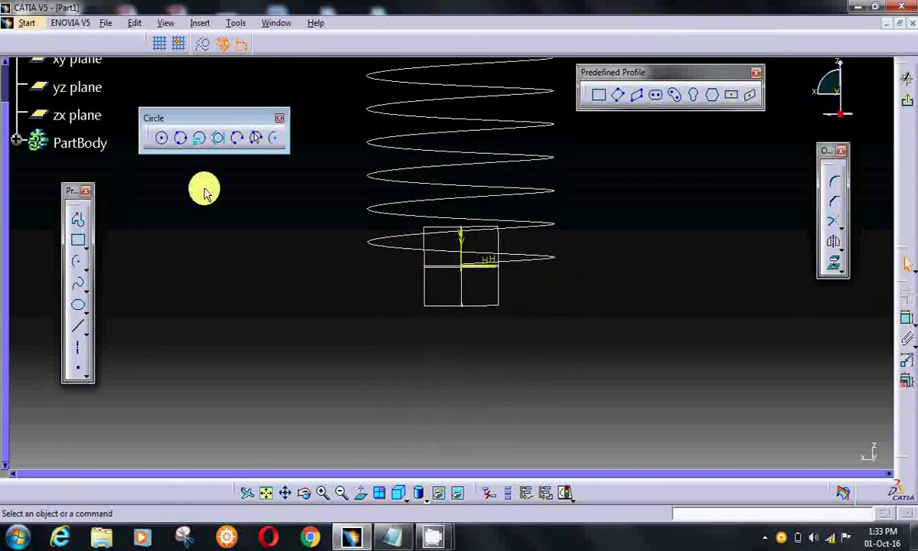
pyautogui.click(273, 138)
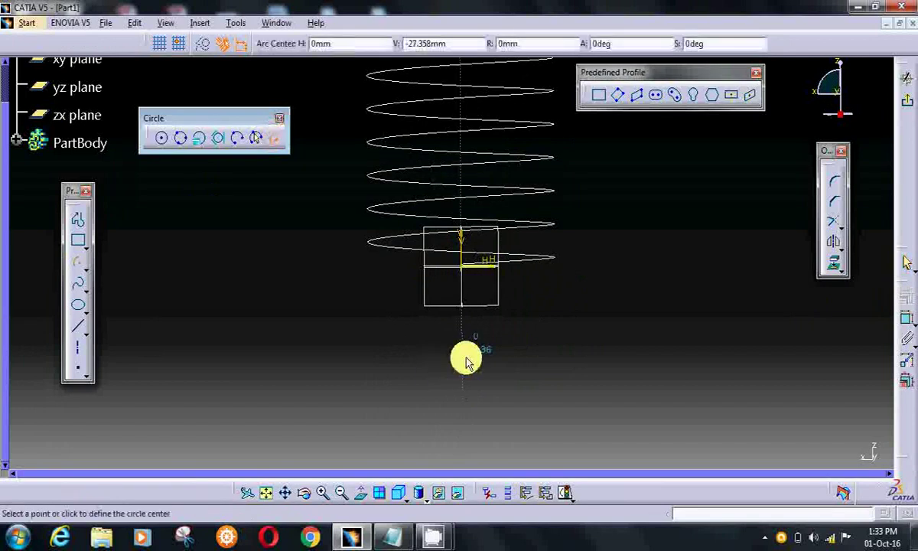
pyautogui.click(462, 357)
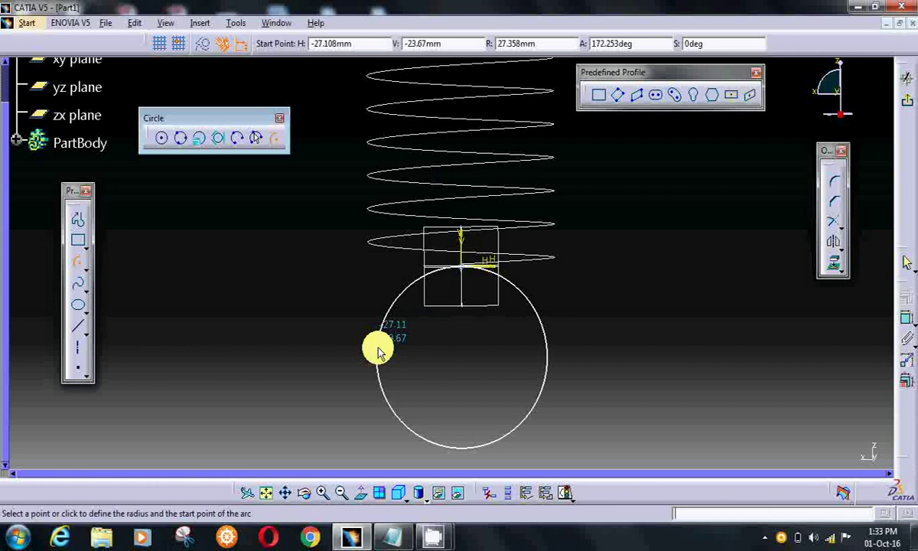
pyautogui.press('Tab')
pyautogui.press('Tab')
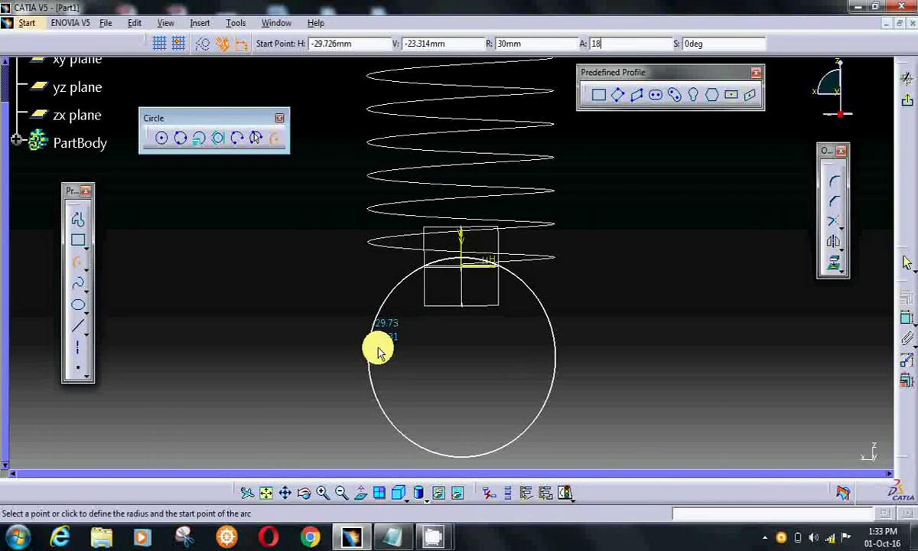
pyautogui.press('Return')
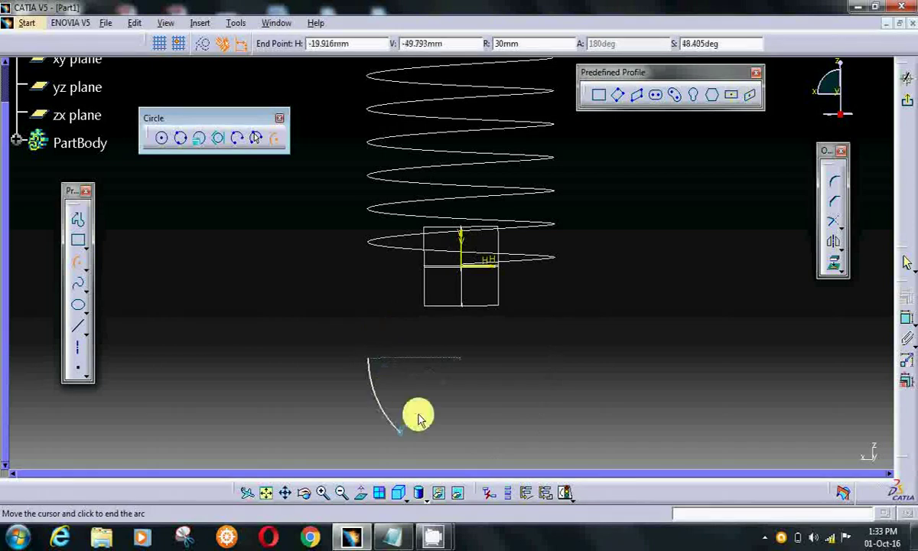
pyautogui.press('Tab')
pyautogui.press('Tab')
pyautogui.write('155')
pyautogui.press('Return')
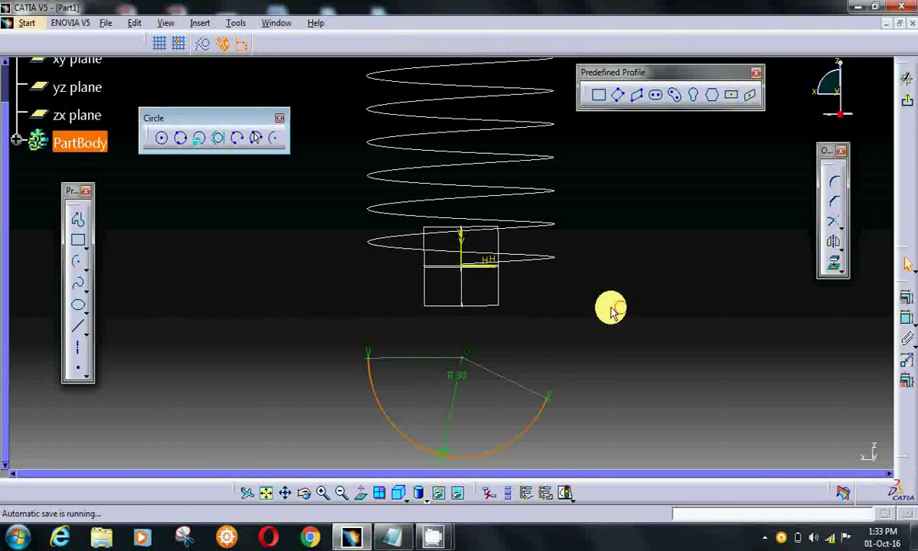
pyautogui.click(612, 308)
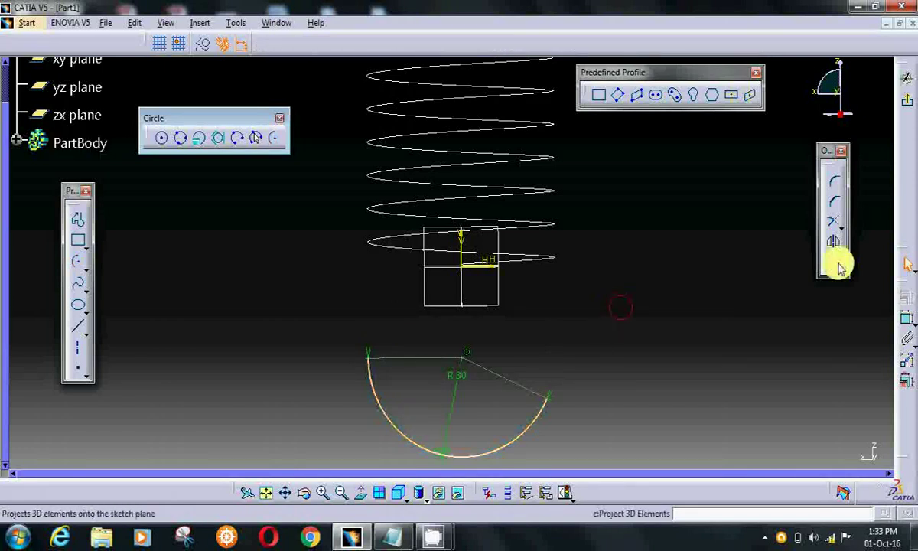
pyautogui.click(462, 265)
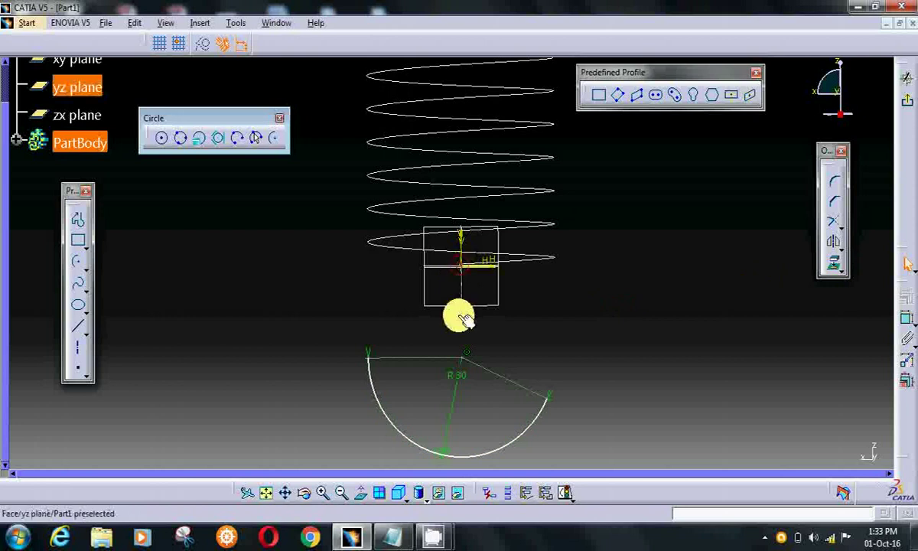
pyautogui.keyDown('ctrl'); pyautogui.click(469, 363); pyautogui.keyUp('ctrl')
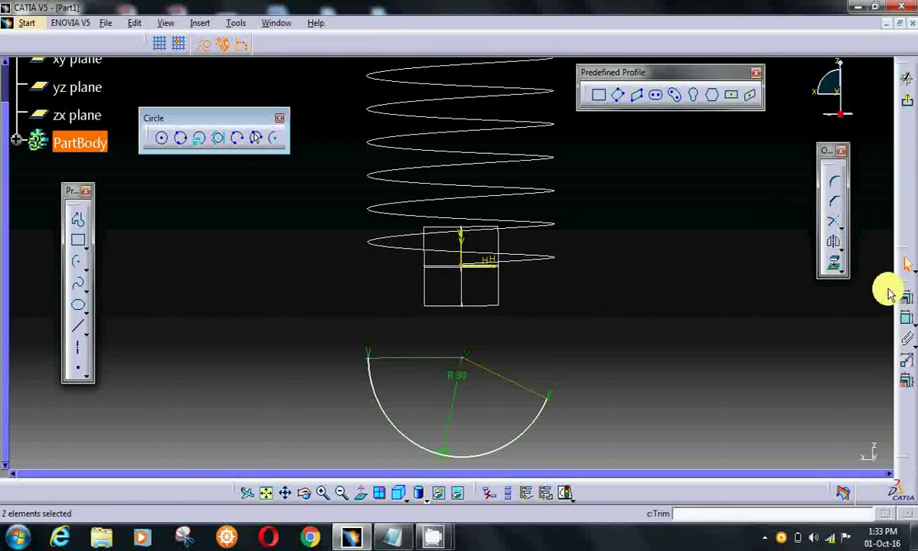
pyautogui.click(908, 297)
pyautogui.click(763, 303)
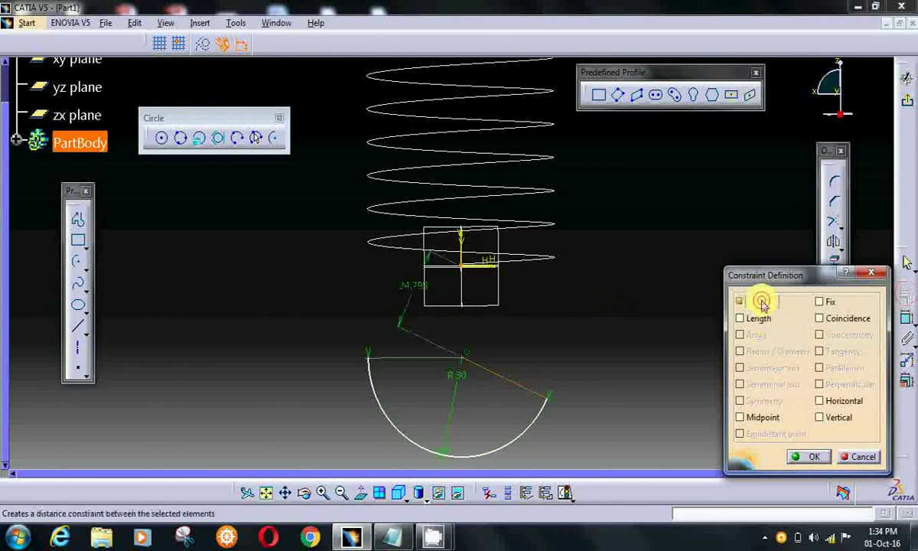
pyautogui.click(846, 456)
pyautogui.click(717, 390)
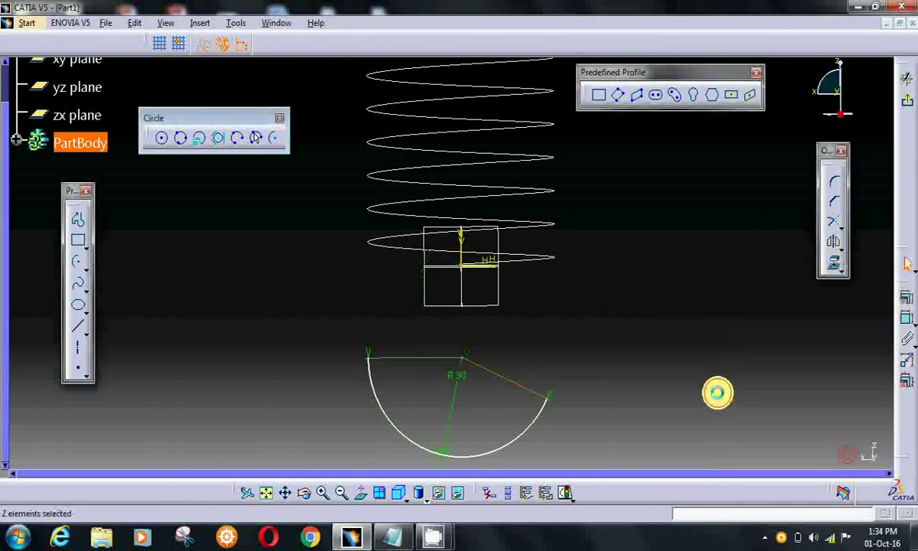
# Step: Constrain the lower arc's centre to a distance of 26 mm from the helix's bottom endpoint and exit the sketch
pyautogui.click(459, 263)
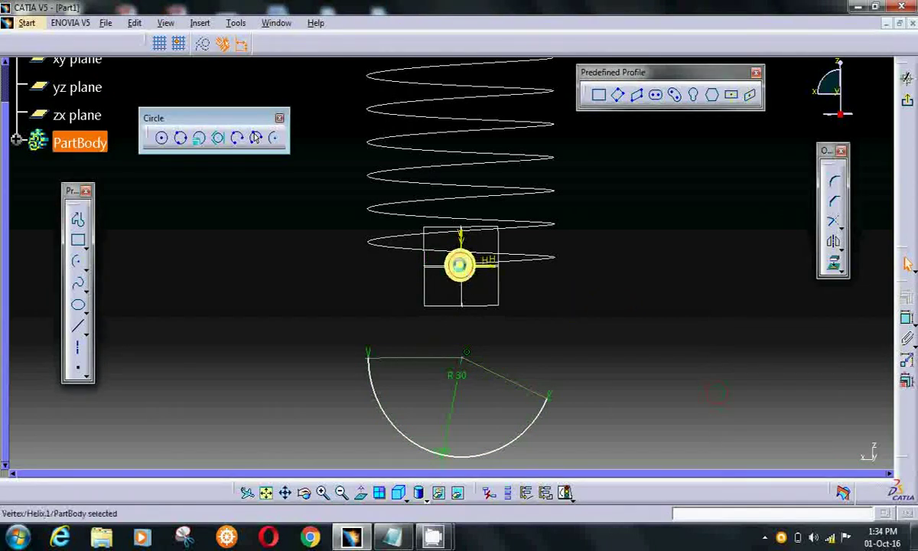
pyautogui.keyDown('ctrl'); pyautogui.click(464, 358); pyautogui.keyUp('ctrl')
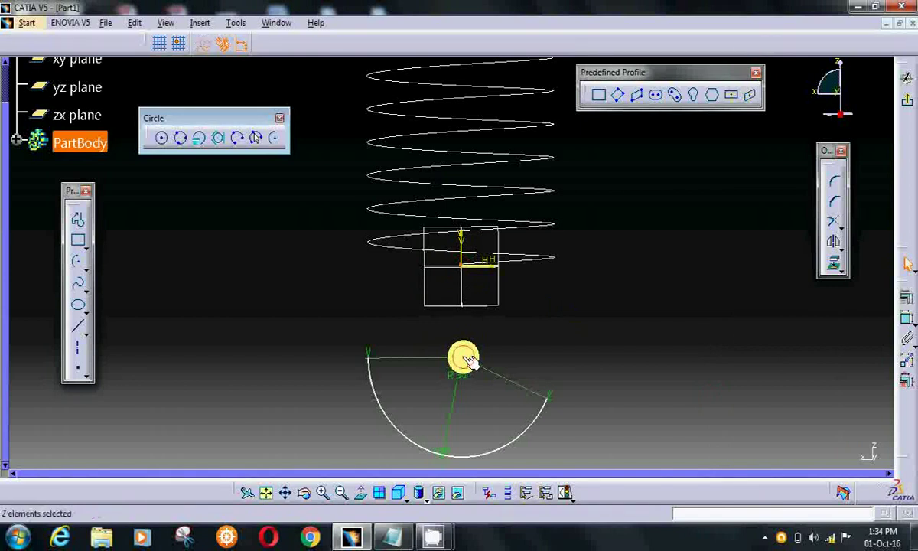
pyautogui.click(903, 302)
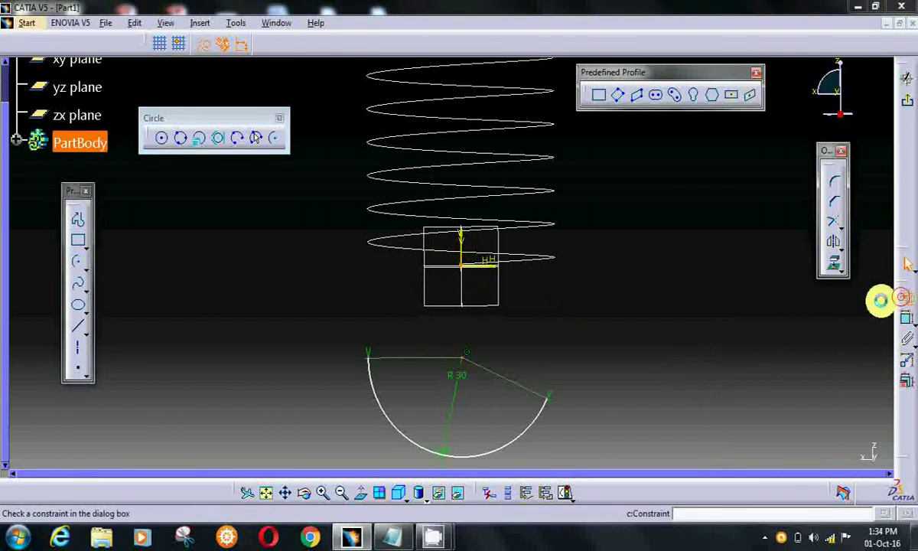
pyautogui.click(764, 301)
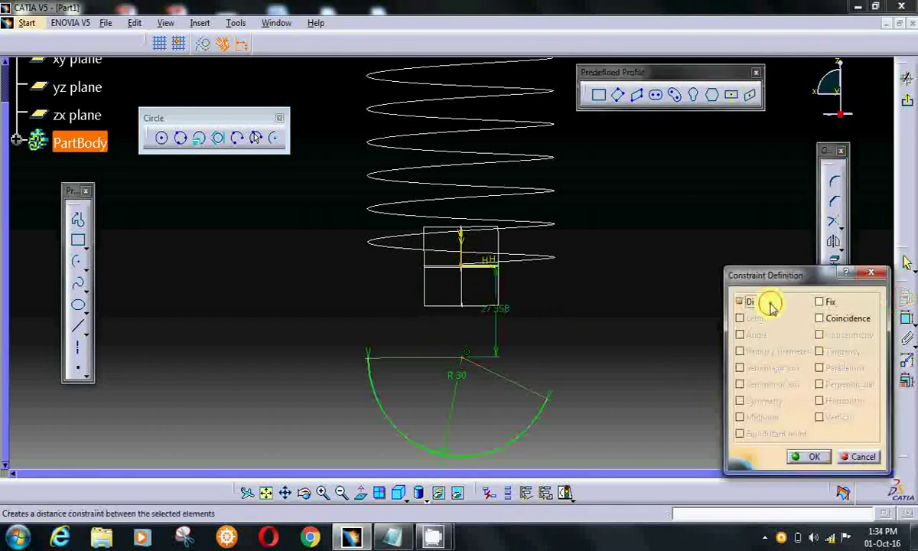
pyautogui.click(803, 457)
pyautogui.doubleClick(498, 317)
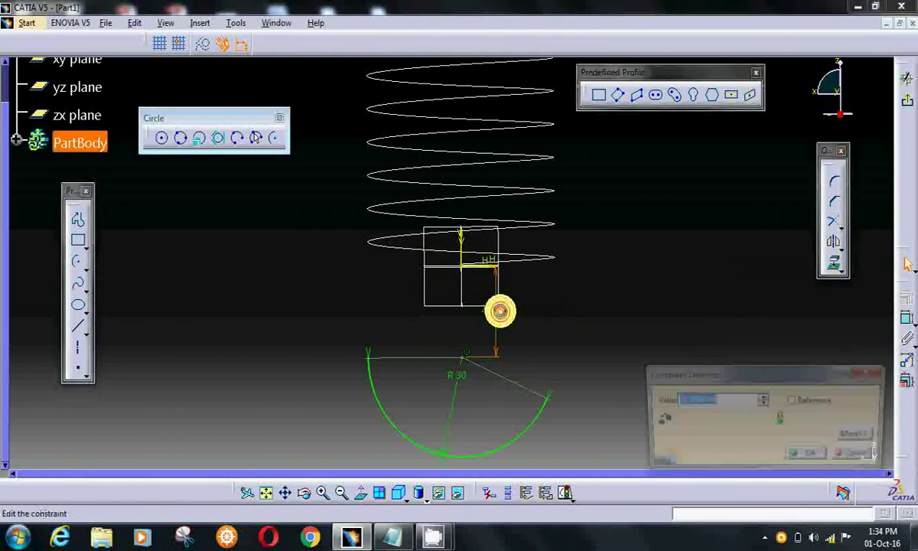
pyautogui.write('30')
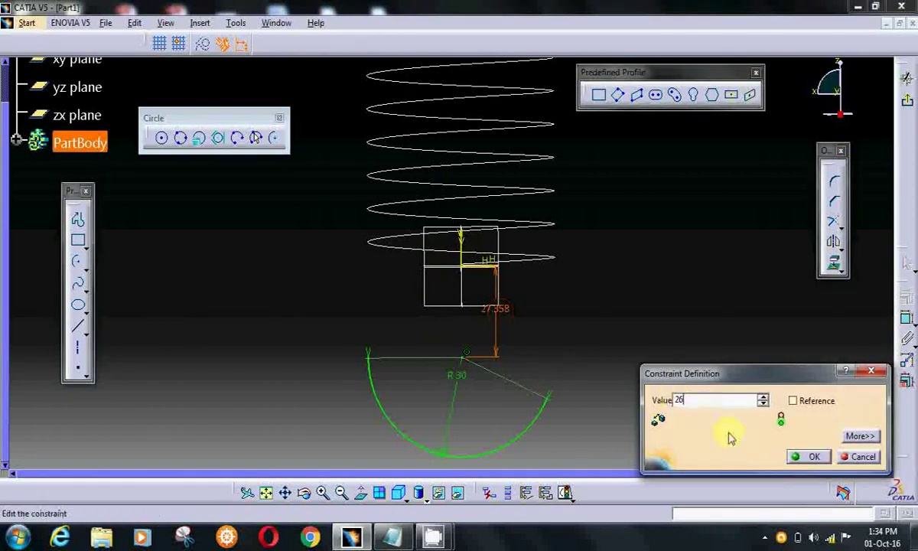
pyautogui.click(803, 457)
pyautogui.click(654, 293)
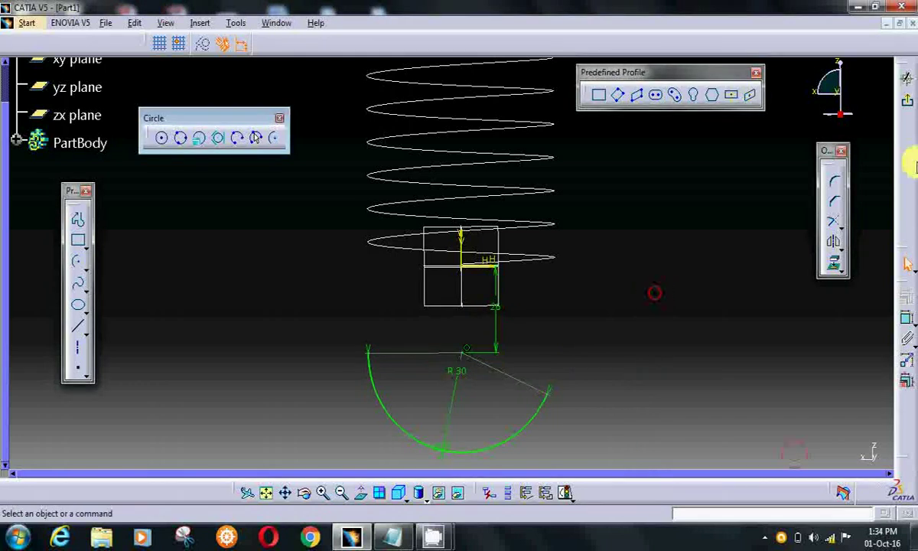
pyautogui.click(908, 100)
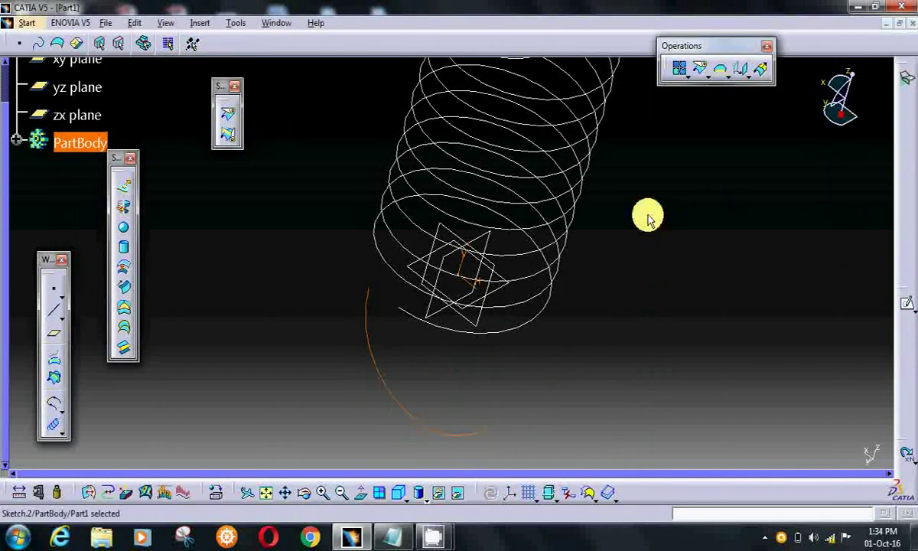
# Step: Create a normal connect curve with tangency continuity between the lower arc's endpoint and the helix's bottom endpoint, reversing the direction at the arc
pyautogui.moveTo(503, 355)
pyautogui.mouseDown(button='middle')
pyautogui.moveTo(508, 359)
pyautogui.moveTo(557, 87)
pyautogui.mouseUp(button='middle')
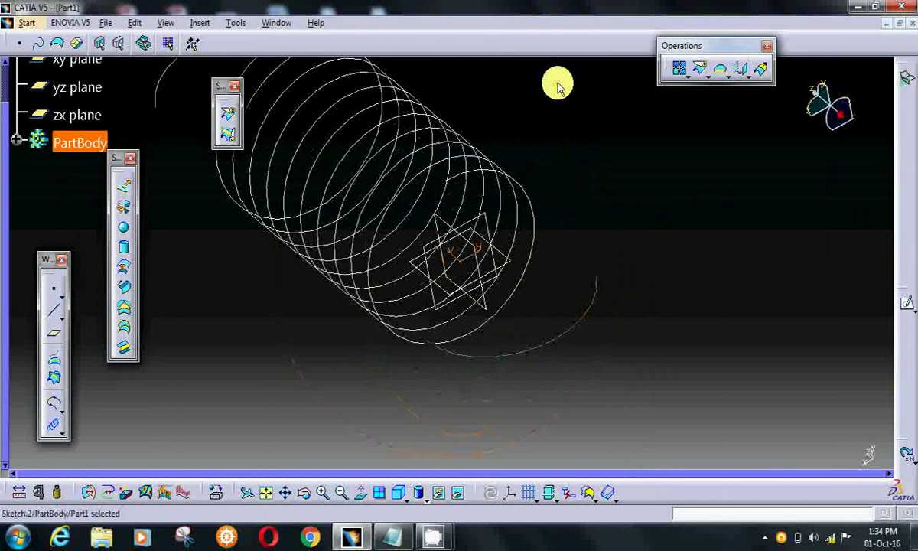
pyautogui.moveTo(564, 390); pyautogui.dragTo(513, 153, button='middle')
pyautogui.moveTo(314, 238); pyautogui.dragTo(310, 330, button='middle')
pyautogui.click(259, 232)
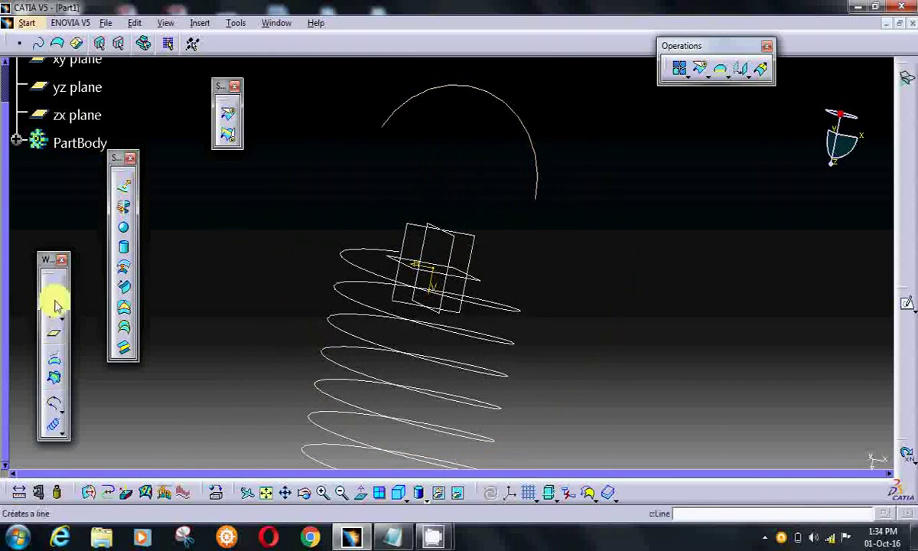
pyautogui.click(53, 403)
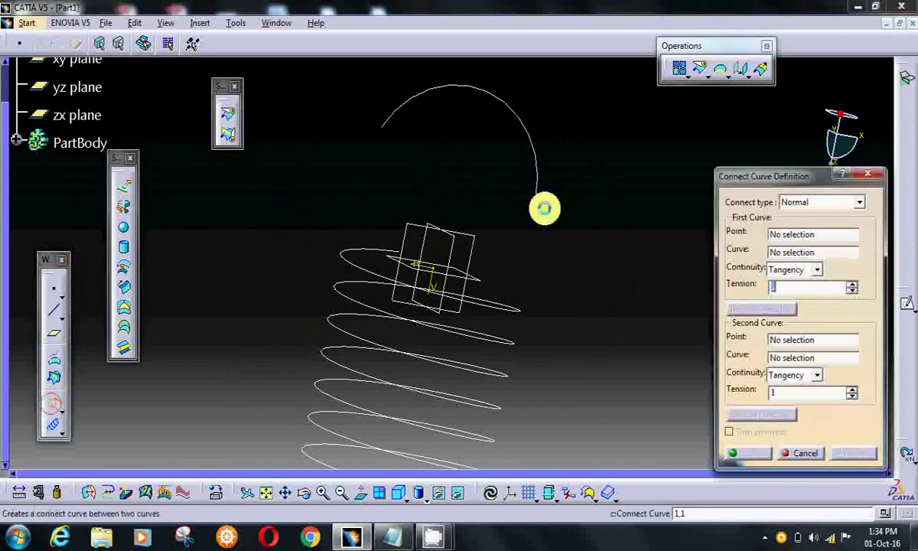
pyautogui.click(536, 198)
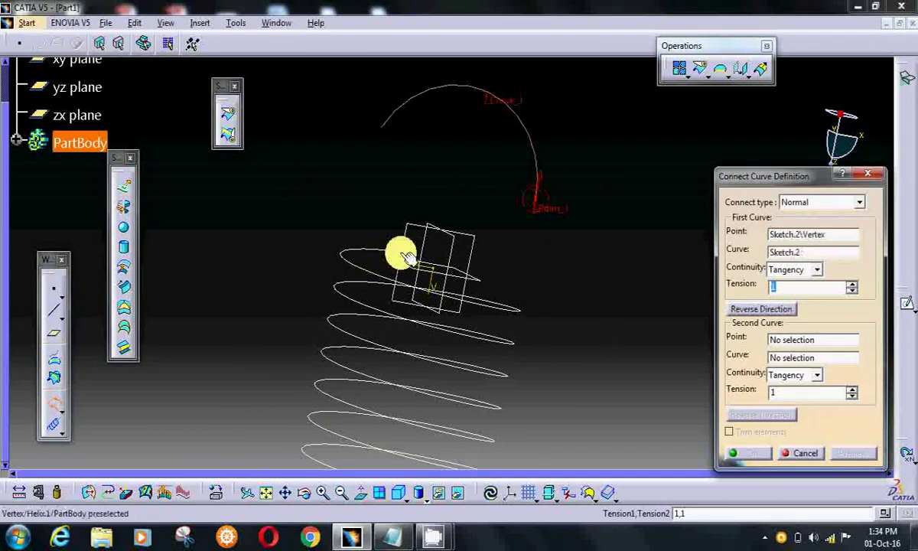
pyautogui.click(407, 256)
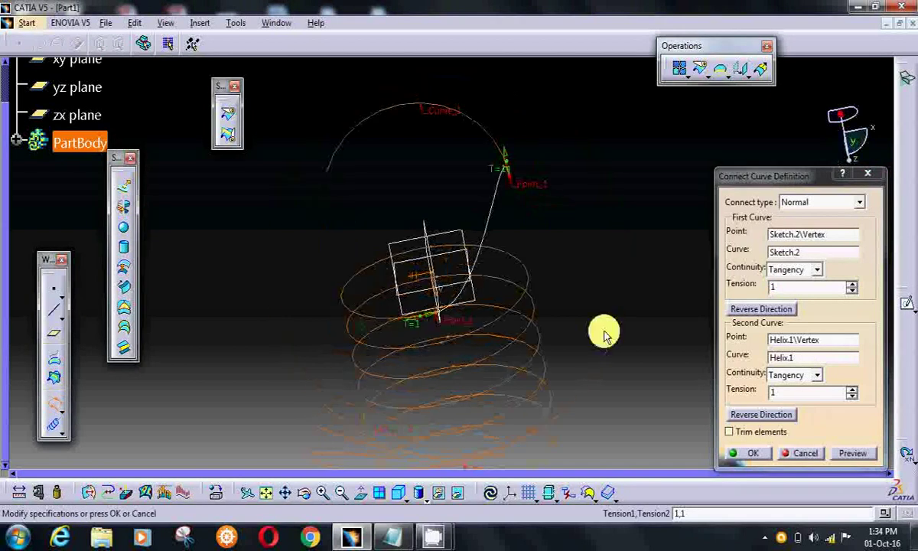
pyautogui.click(743, 308)
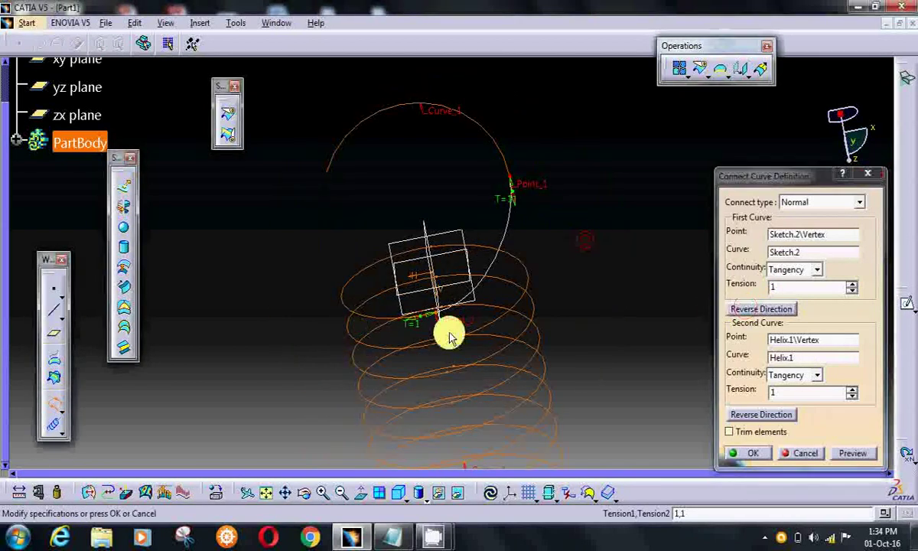
pyautogui.moveTo(417, 324); pyautogui.dragTo(491, 350, button='middle')
pyautogui.click(747, 452)
# Step: Join the lower arc, its connect curve, the helix and the upper connect curve into one curve with 0.001 mm merging distance
pyautogui.moveTo(566, 242); pyautogui.dragTo(399, 274, button='middle')
pyautogui.moveTo(400, 314); pyautogui.dragTo(417, 230, button='middle')
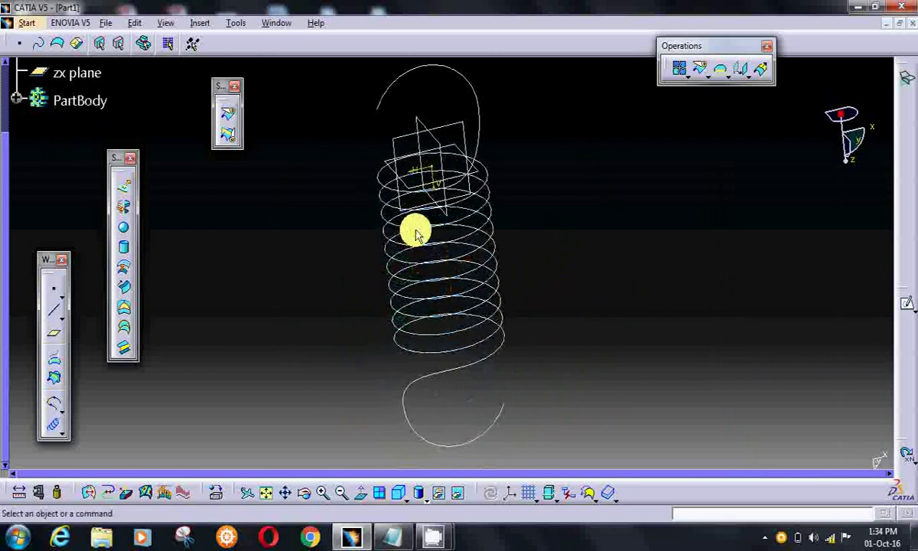
pyautogui.click(676, 72)
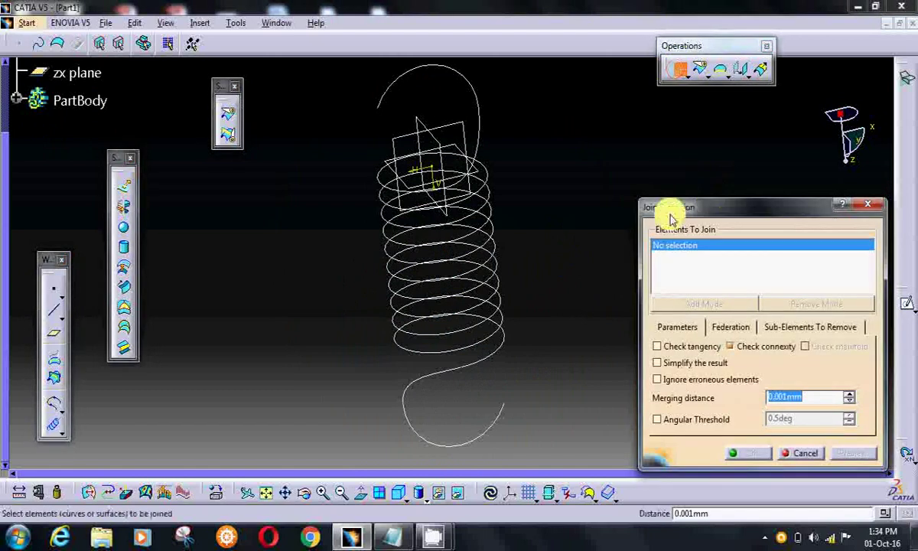
pyautogui.click(468, 83)
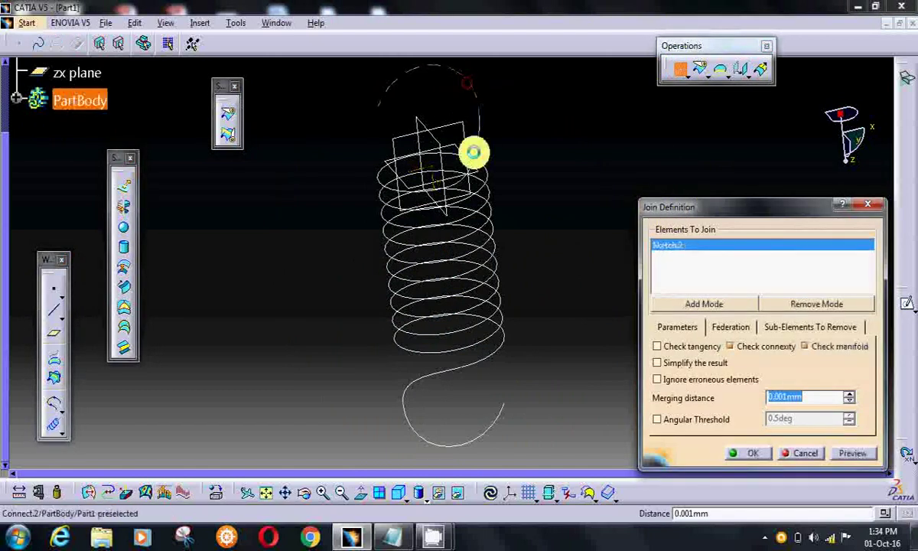
pyautogui.click(487, 141)
pyautogui.click(484, 184)
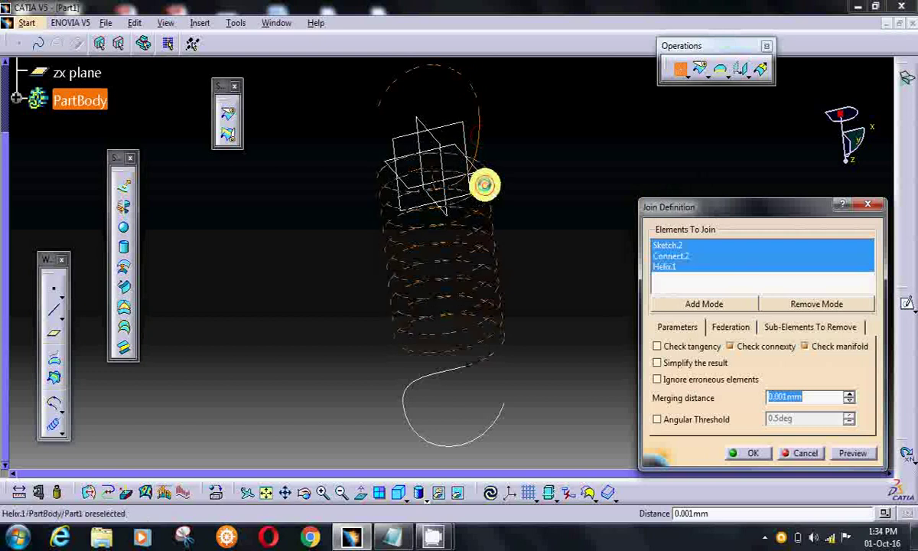
pyautogui.click(436, 375)
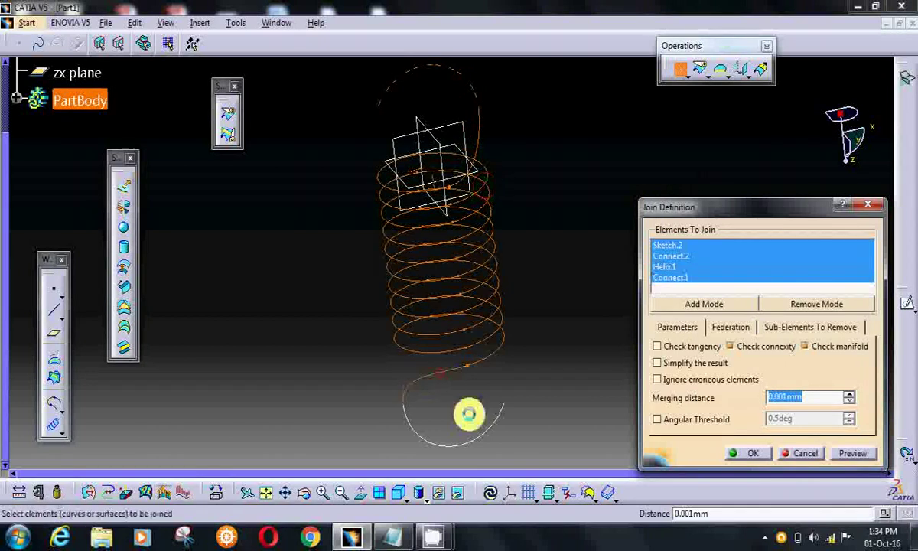
pyautogui.click(748, 456)
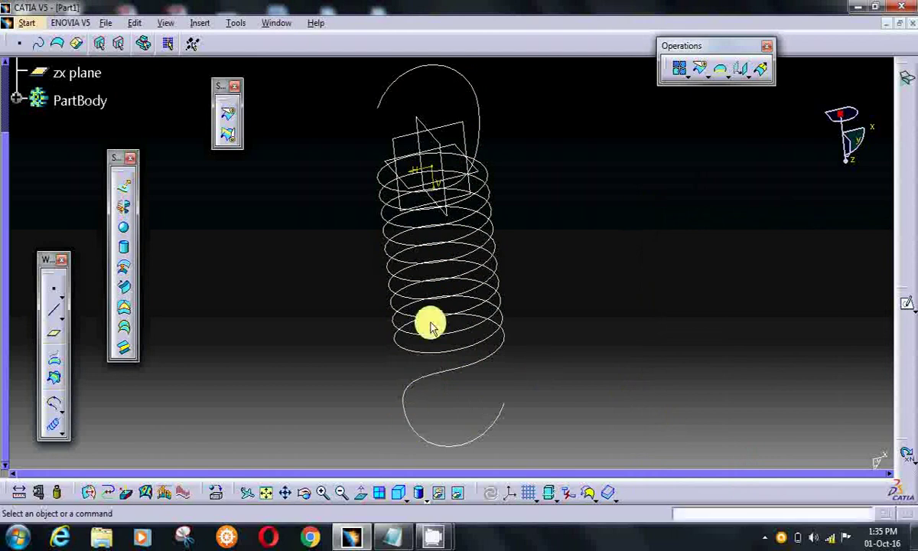
# Step: Join the combined curve with the upper arc sketch so the whole spring path becomes a single curve
pyautogui.click(677, 73)
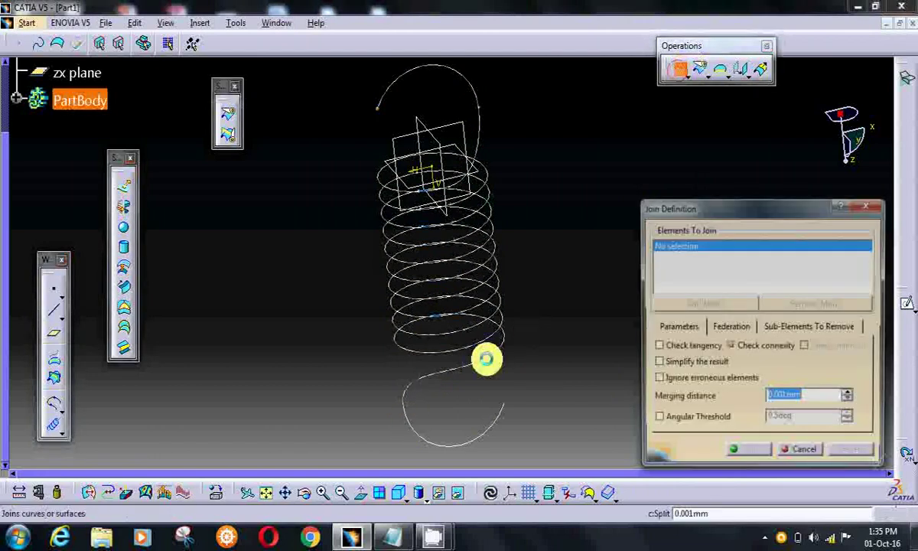
pyautogui.click(485, 357)
pyautogui.click(435, 446)
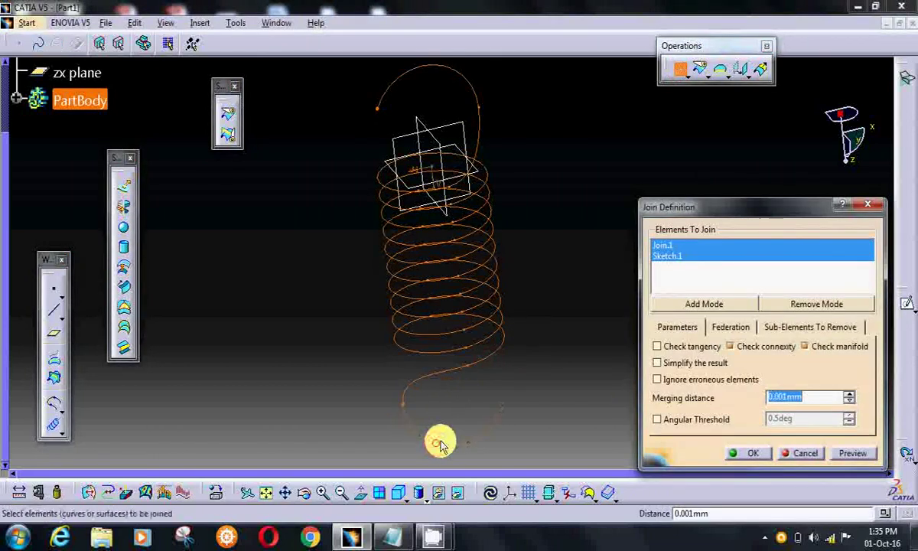
pyautogui.click(748, 454)
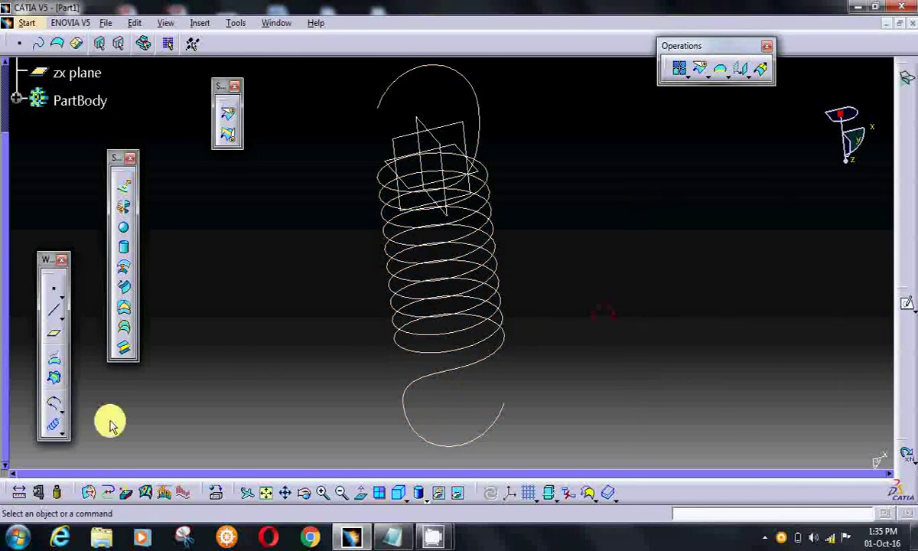
# Step: Create a plane normal to the joined curve at the free end of the upper hook arc
pyautogui.click(55, 333)
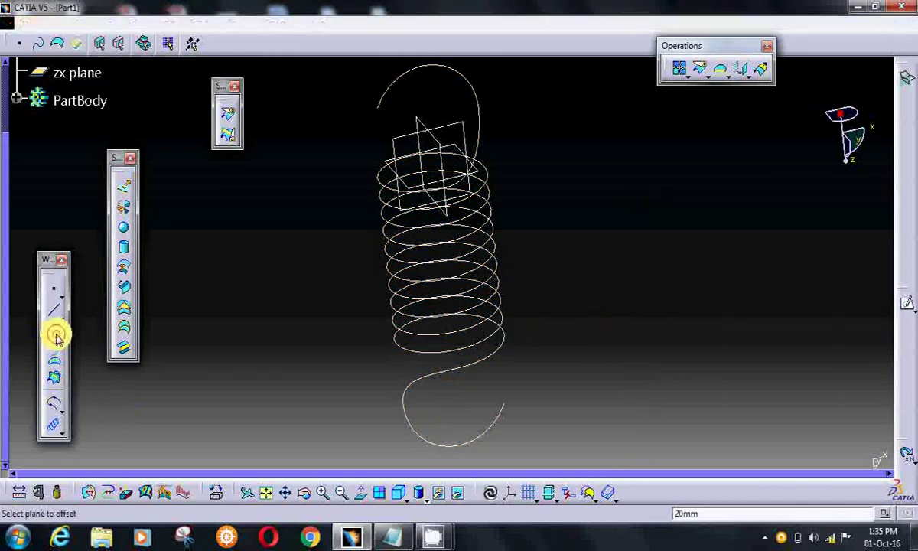
pyautogui.click(499, 411)
pyautogui.click(502, 404)
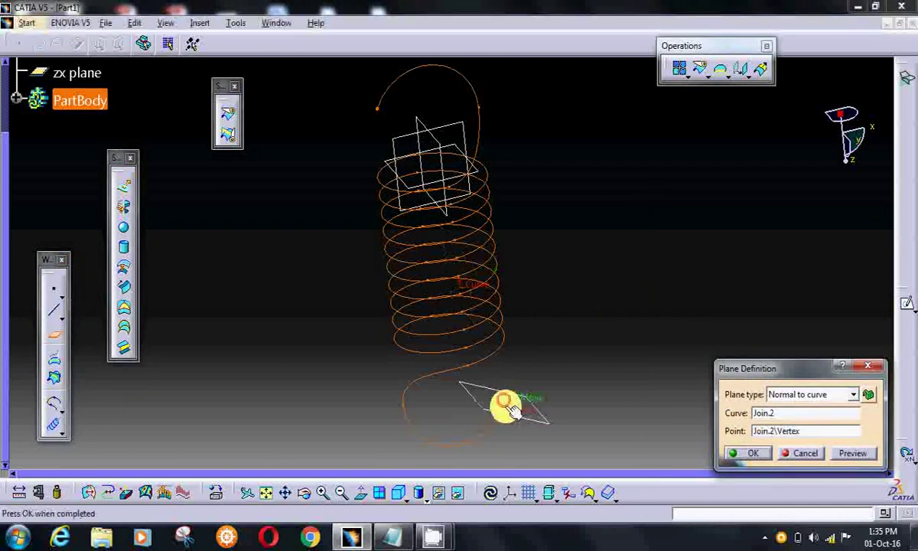
pyautogui.click(742, 452)
# Step: Sketch a circle of 4.5 mm radius on the normal plane, centred on the curve's free end, and exit the sketch
pyautogui.click(535, 387)
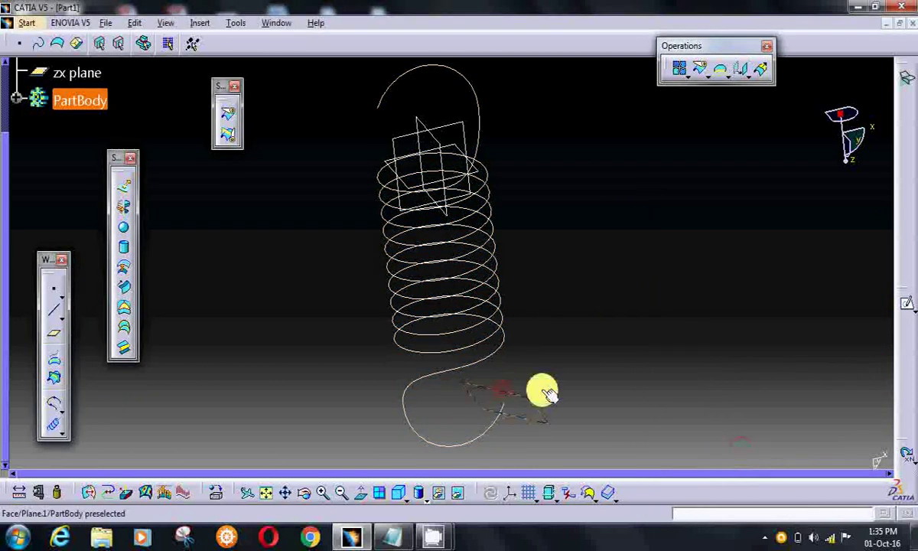
pyautogui.click(907, 304)
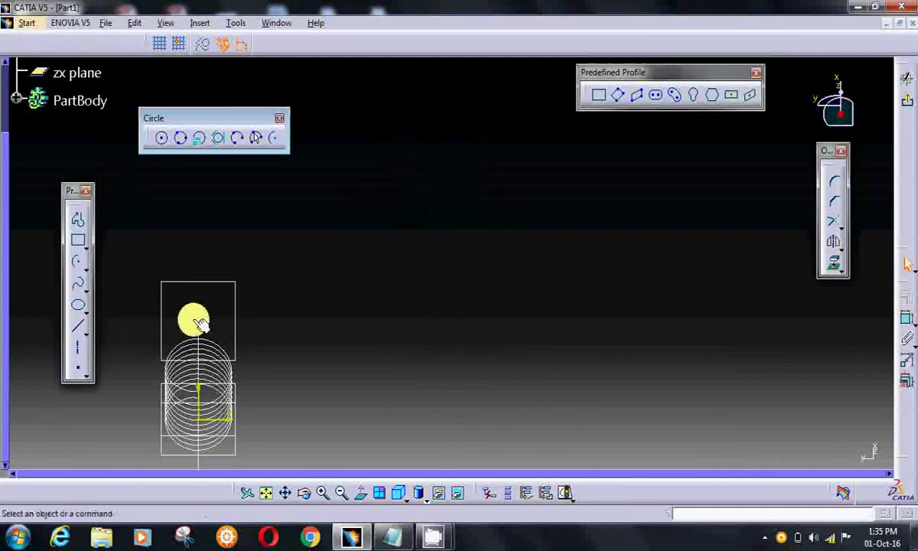
pyautogui.middleClick(206, 323)
pyautogui.moveTo(393, 297); pyautogui.dragTo(403, 210, button='middle')
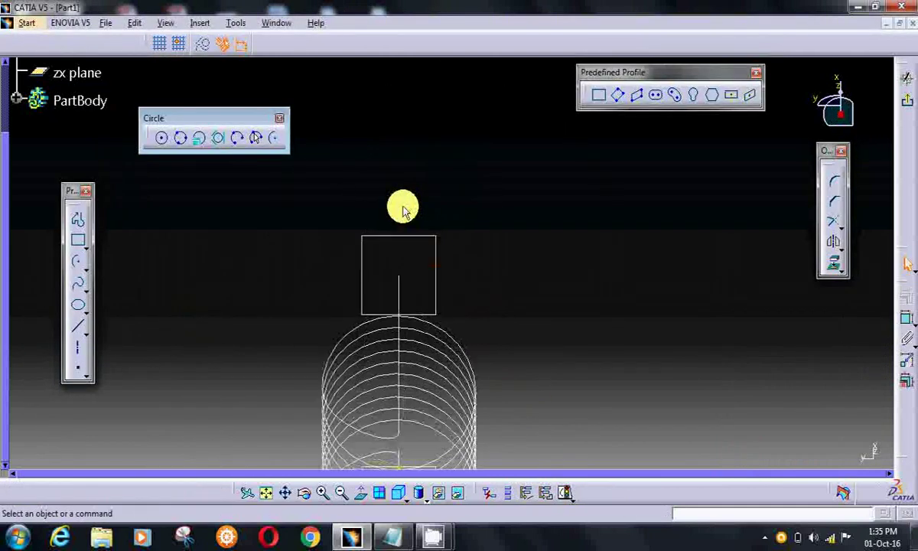
pyautogui.click(163, 138)
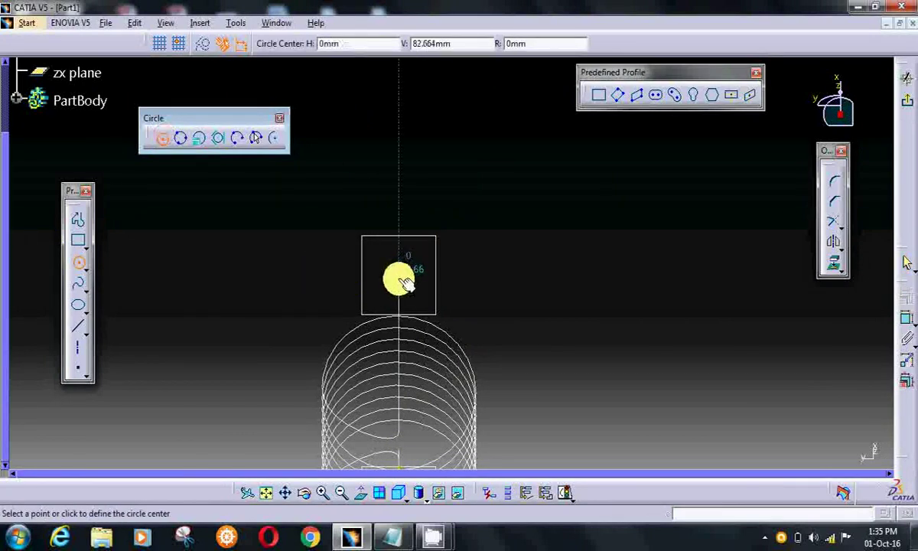
pyautogui.click(399, 277)
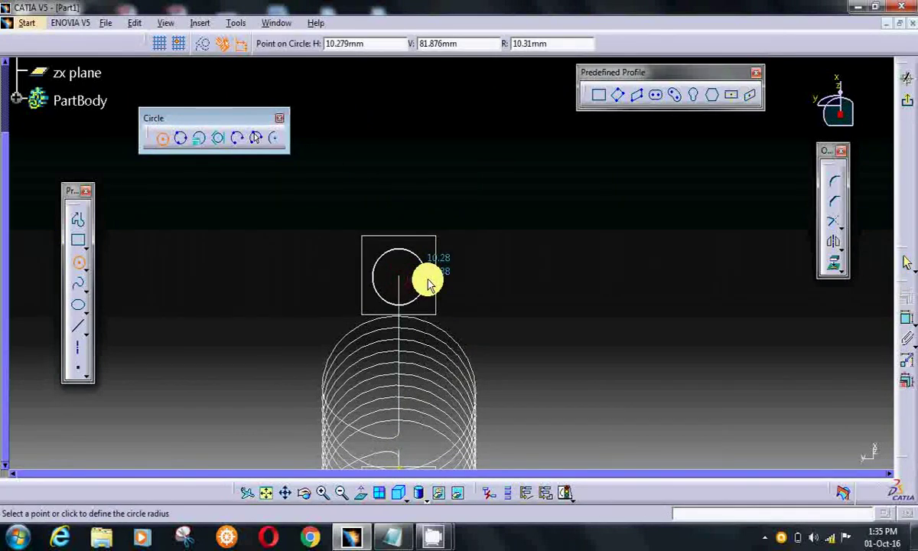
pyautogui.click(557, 46)
pyautogui.write('4.5')
pyautogui.press('Return')
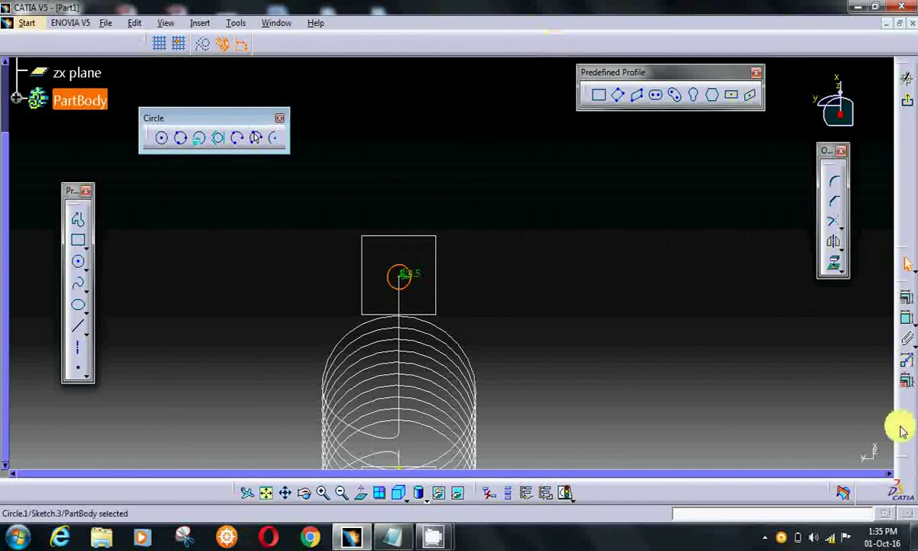
pyautogui.click(697, 280)
pyautogui.click(909, 111)
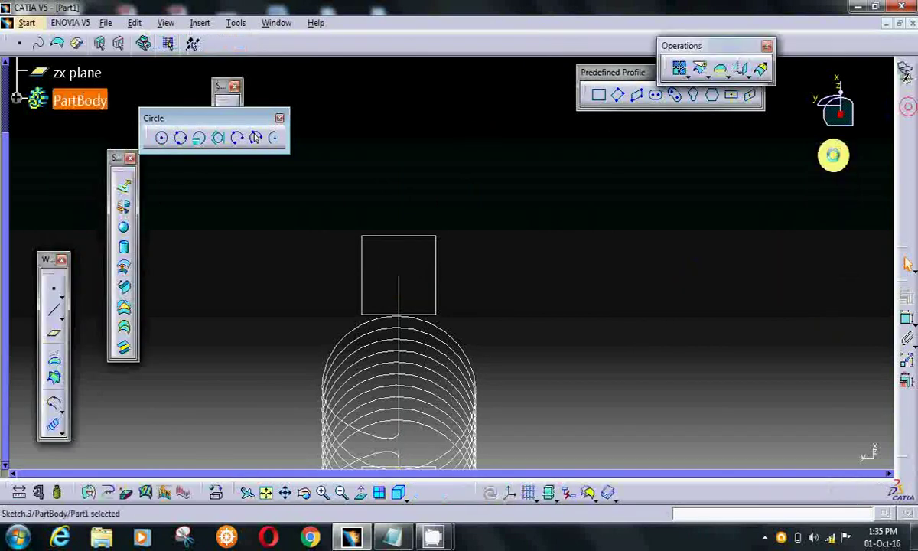
# Step: Switch to the Part Design workbench and clear the selection of the circle sketch
pyautogui.moveTo(496, 248)
pyautogui.mouseDown(button='middle')
pyautogui.moveTo(523, 197)
pyautogui.moveTo(523, 236)
pyautogui.moveTo(529, 167)
pyautogui.moveTo(535, 236)
pyautogui.mouseUp(button='middle')
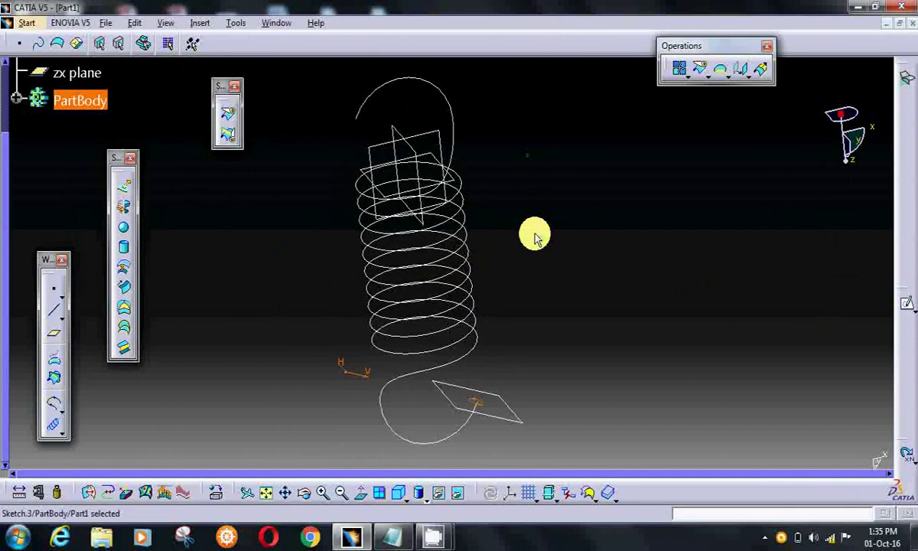
pyautogui.click(23, 20)
pyautogui.moveTo(64, 58)
pyautogui.click(216, 61)
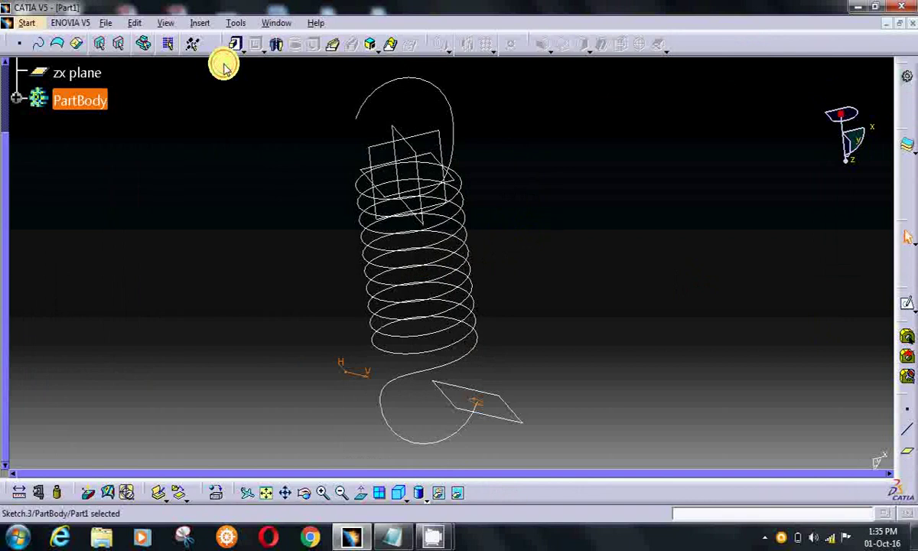
pyautogui.click(258, 138)
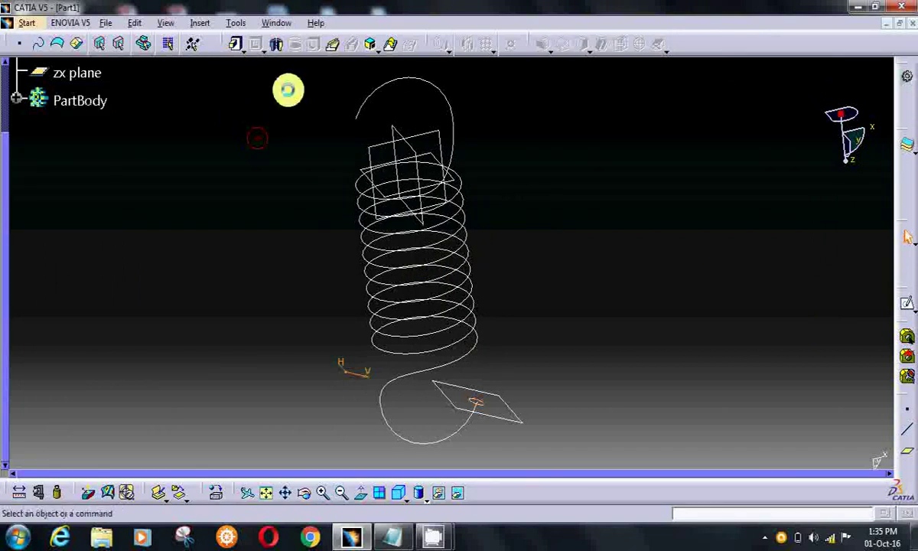
# Step: Create a rib from the circle sketch along the joined spring curve with Keep angle profile control, and hide the normal plane
pyautogui.click(331, 50)
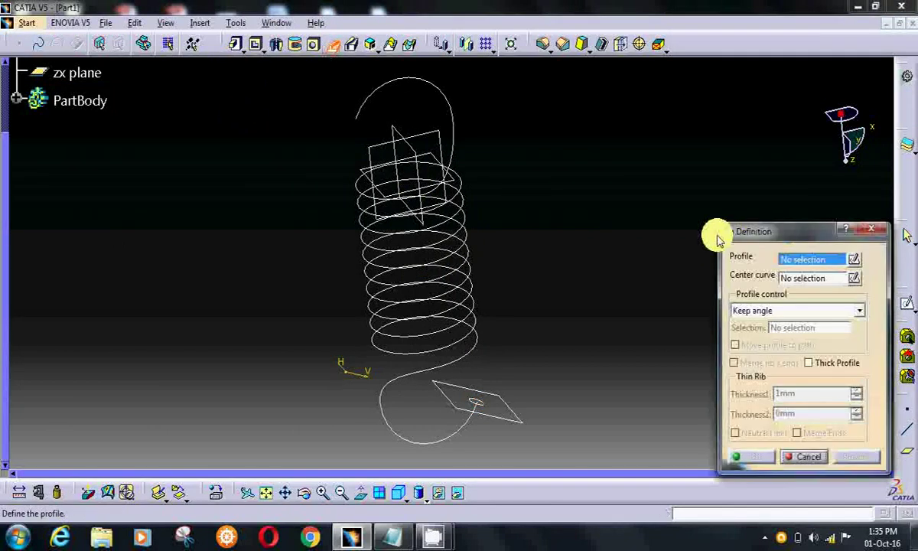
pyautogui.click(481, 409)
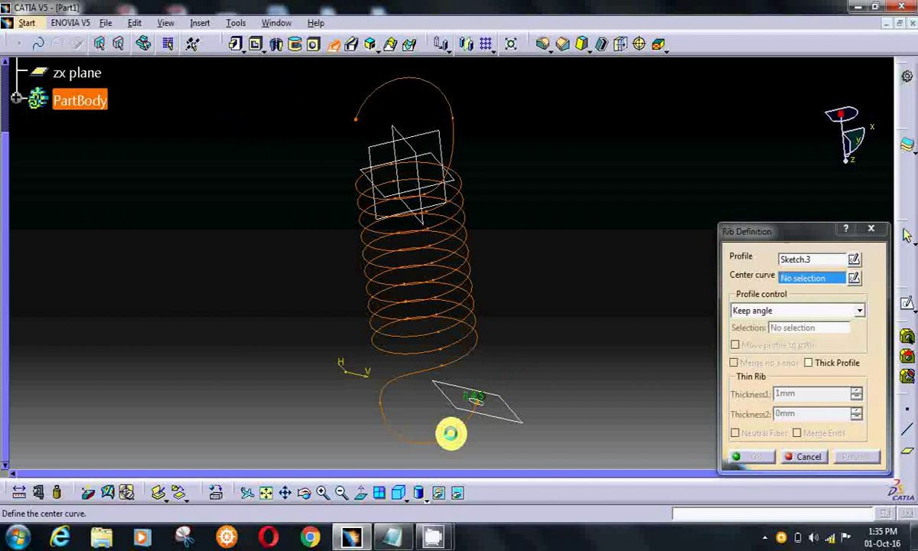
pyautogui.click(455, 433)
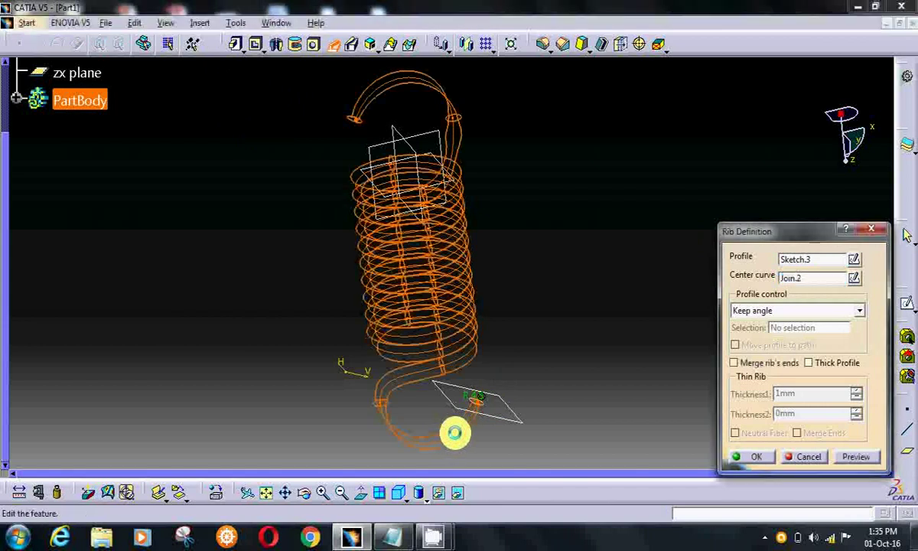
pyautogui.click(757, 457)
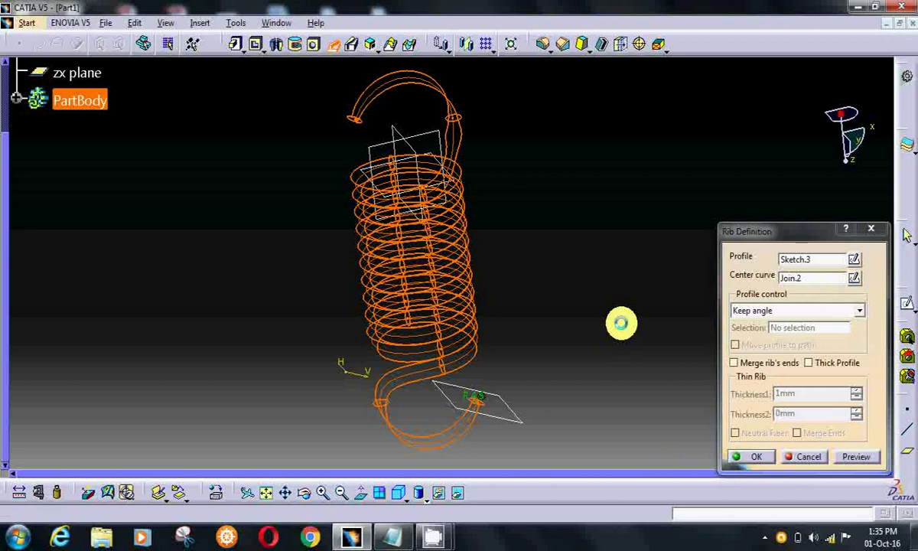
pyautogui.rightClick(514, 421)
pyautogui.click(531, 170)
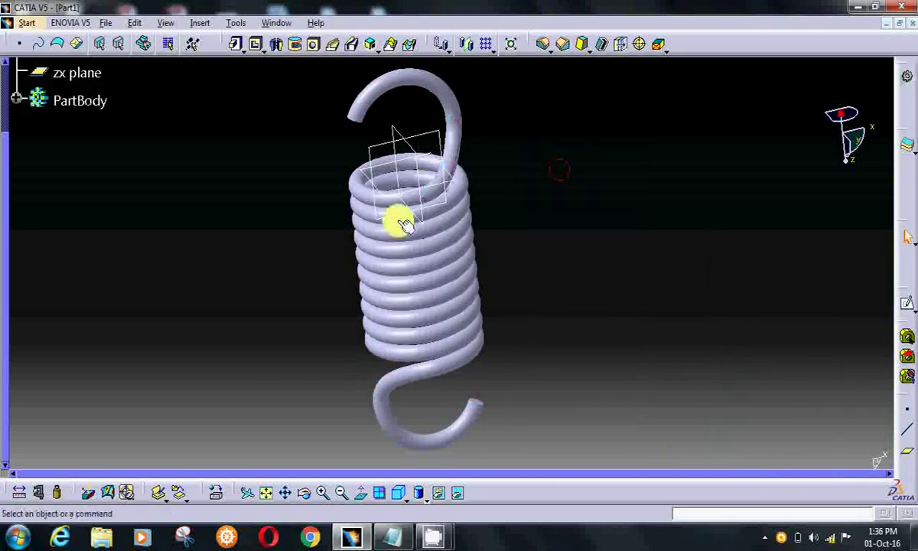
# Step: Examine the finished solid spring from different angles, including the standard left and top views
pyautogui.moveTo(279, 241); pyautogui.dragTo(334, 180, button='middle')
pyautogui.click(418, 492)
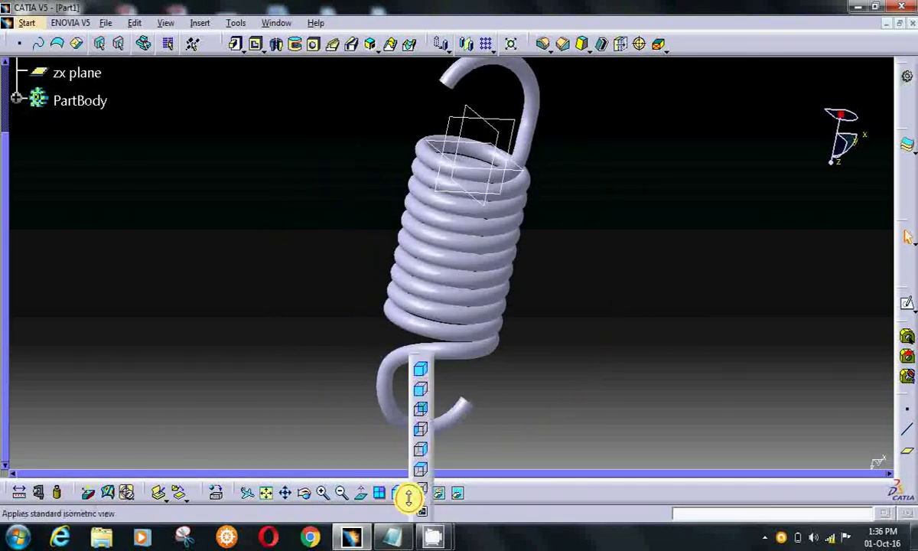
pyautogui.click(425, 432)
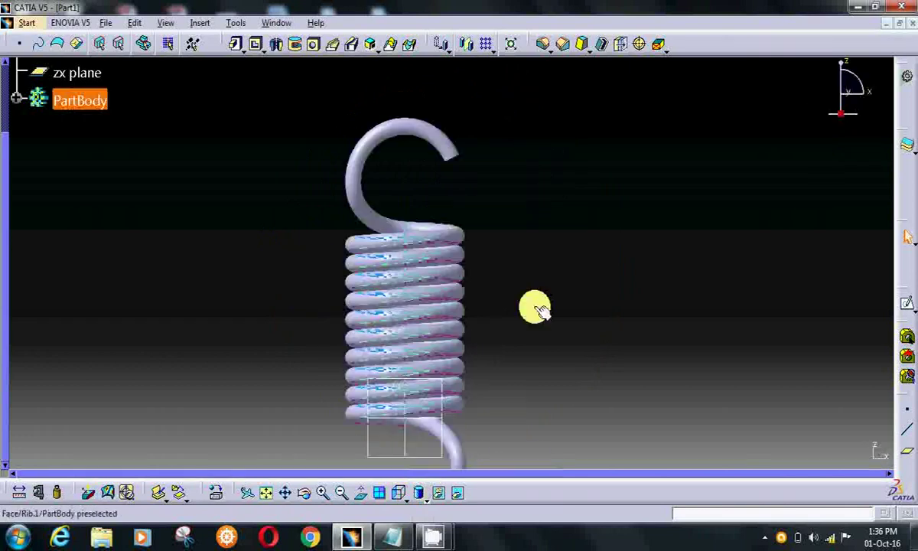
pyautogui.moveTo(540, 273); pyautogui.dragTo(537, 303, button='middle')
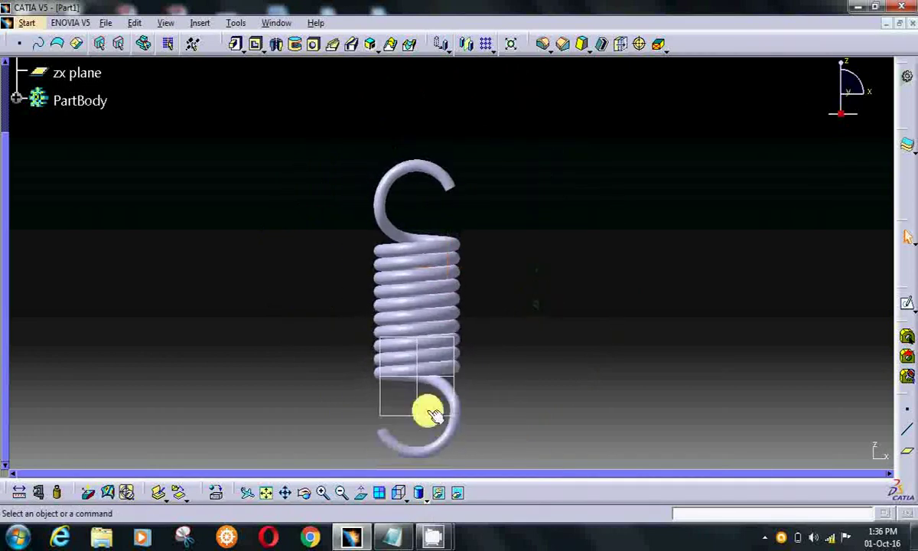
pyautogui.click(410, 491)
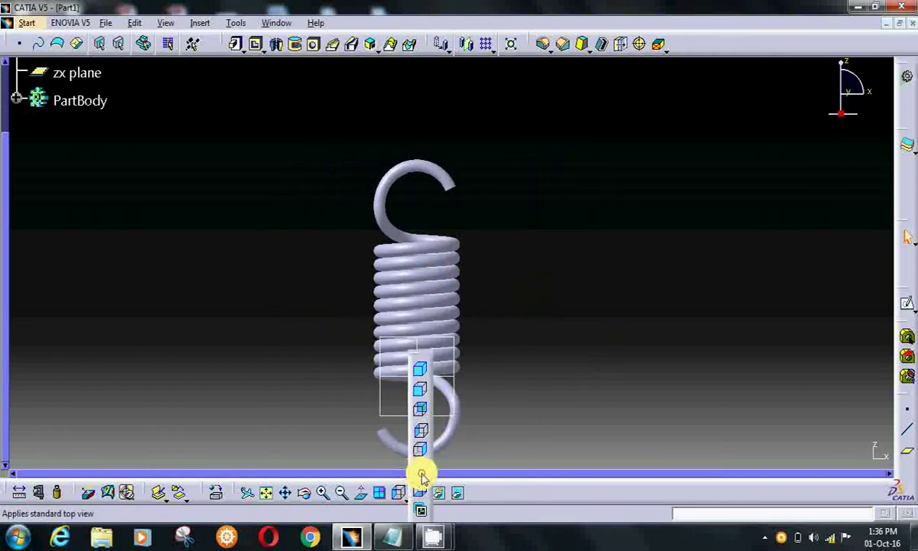
pyautogui.click(422, 477)
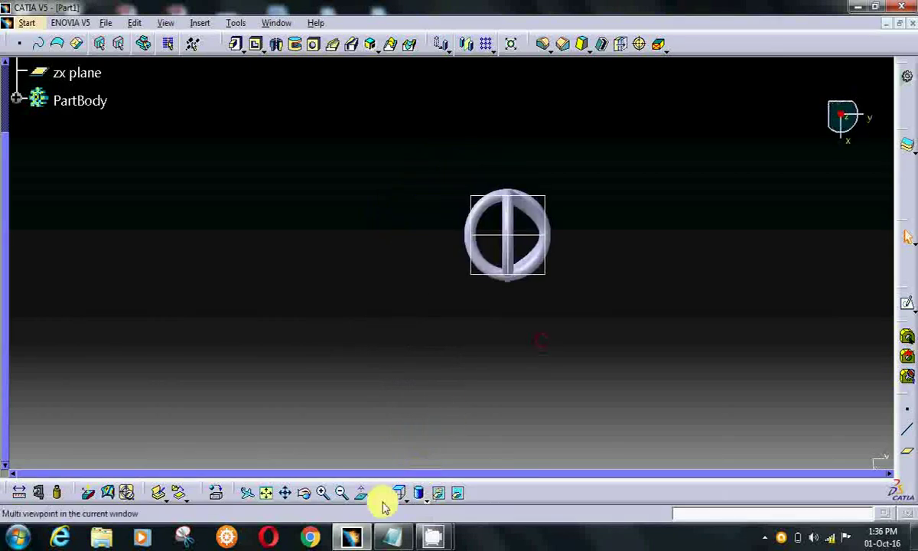
pyautogui.click(404, 495)
pyautogui.click(415, 430)
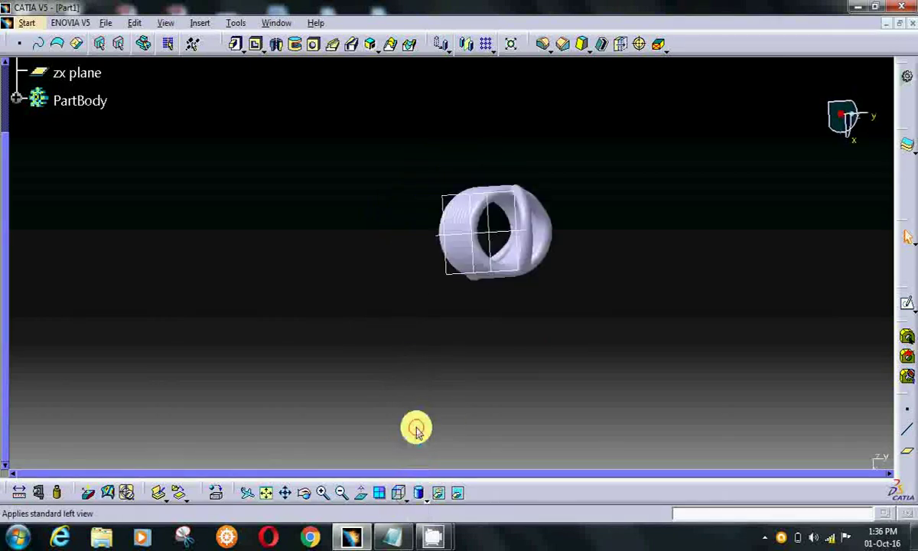
# Step: Switch to the untitled Notepad note and highlight its closing lines one after another, ending with "Design Tech Academy"
pyautogui.click(397, 537)
pyautogui.moveTo(58, 105); pyautogui.dragTo(232, 105)
pyautogui.moveTo(565, 144); pyautogui.dragTo(305, 145)
pyautogui.moveTo(368, 182); pyautogui.dragTo(132, 183)
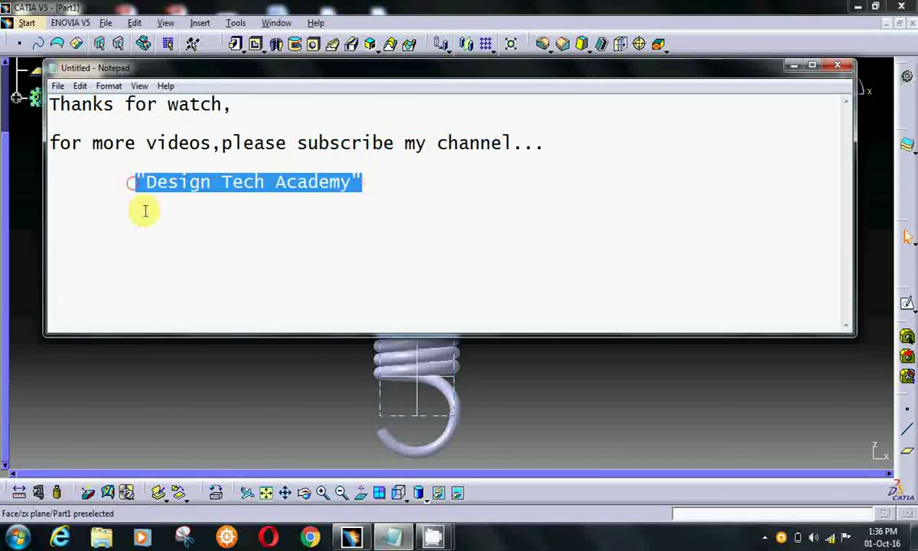